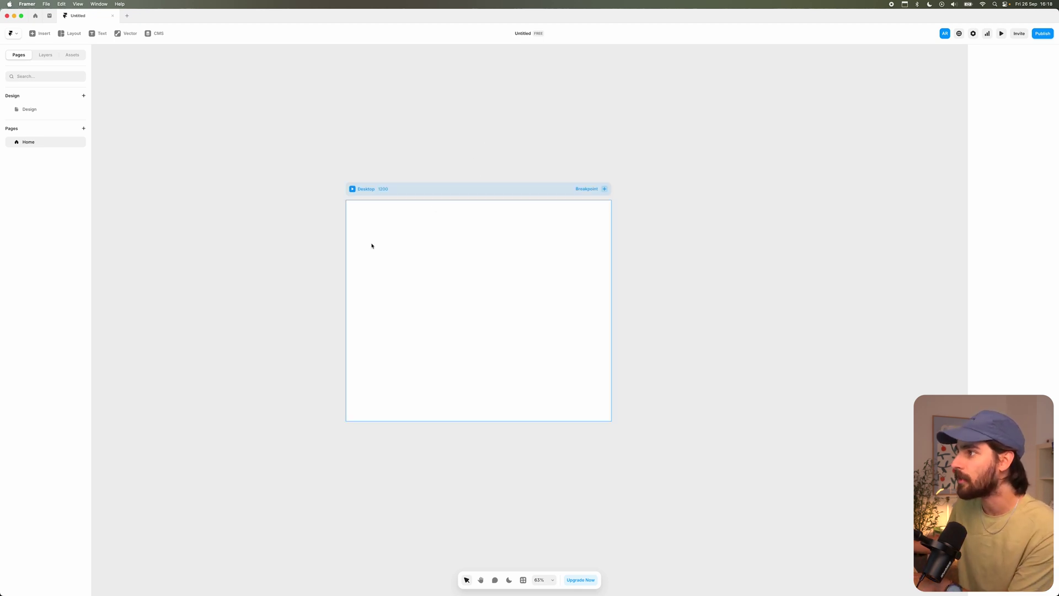
scroll(436, 206, up, 1)
scroll(436, 206, up, 3)
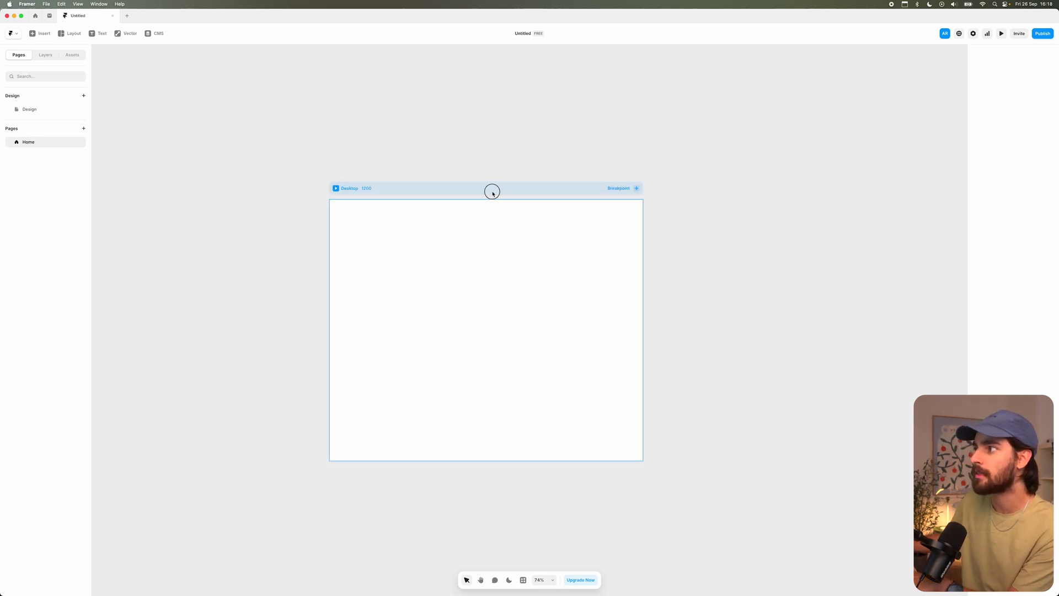
drag(492, 192, 426, 188)
key(f)
drag(260, 102, 430, 187)
drag(267, 171, 222, 180)
key(BackSpace)
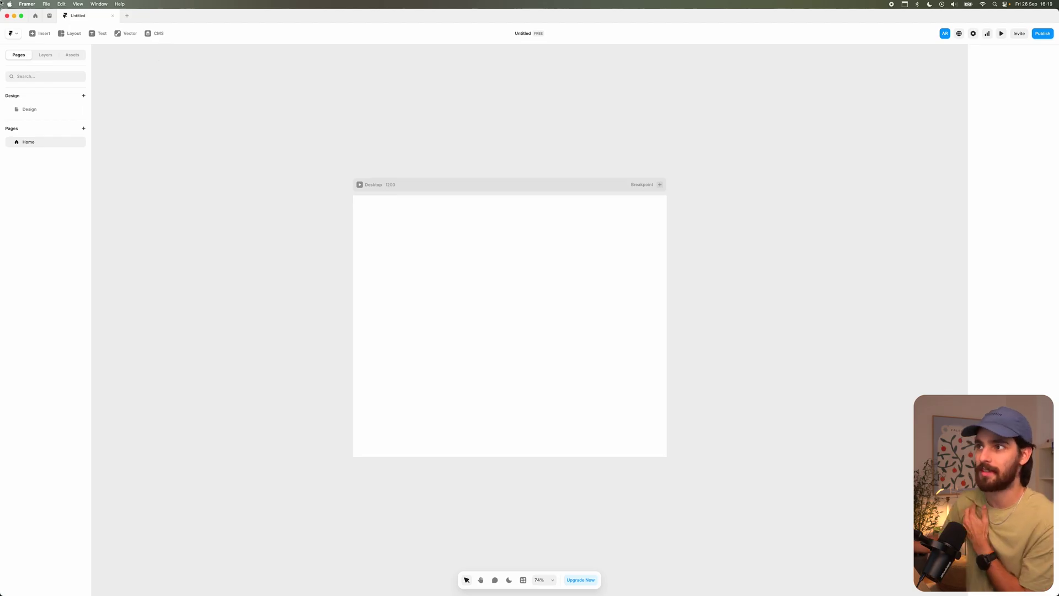
- Go to the Design page and select the Framer :) frame
click(27, 109)
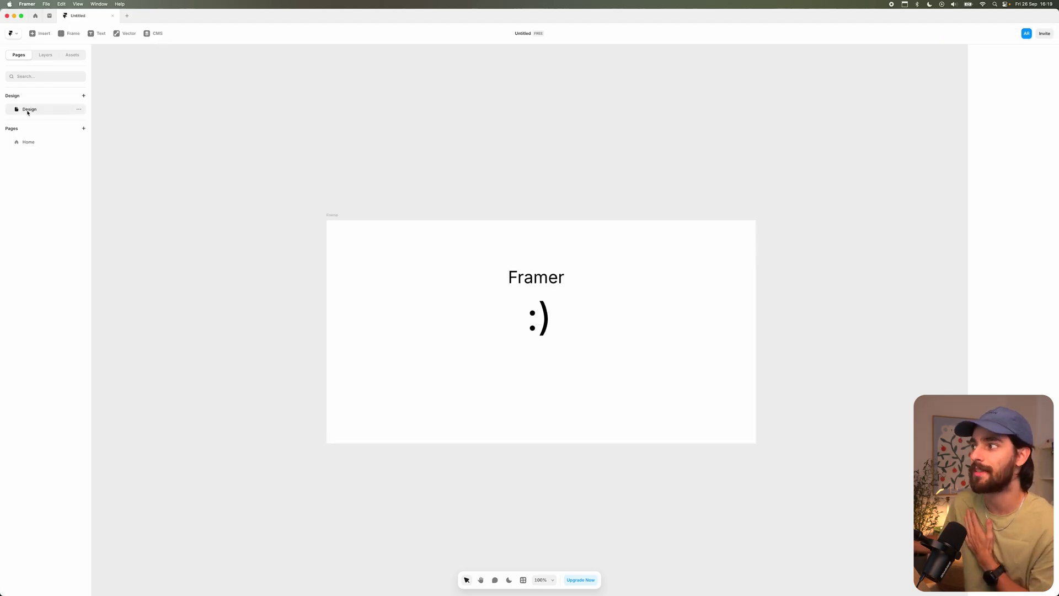
scroll(307, 166, down, 5)
click(325, 189)
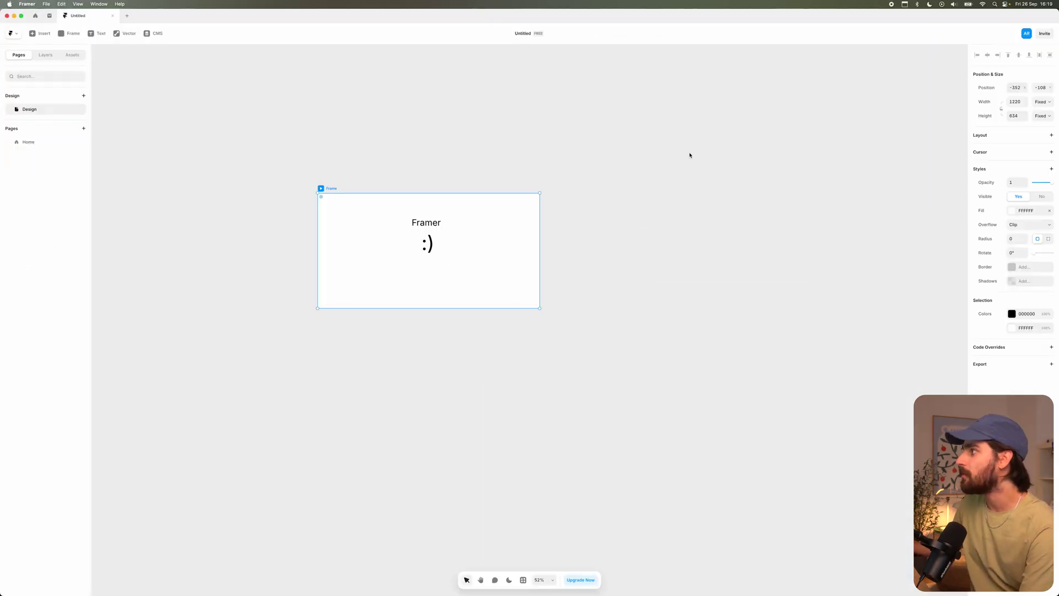
- Draw a three-point curved vector path above the frame with the Pen tool, then deselect it
key(p)
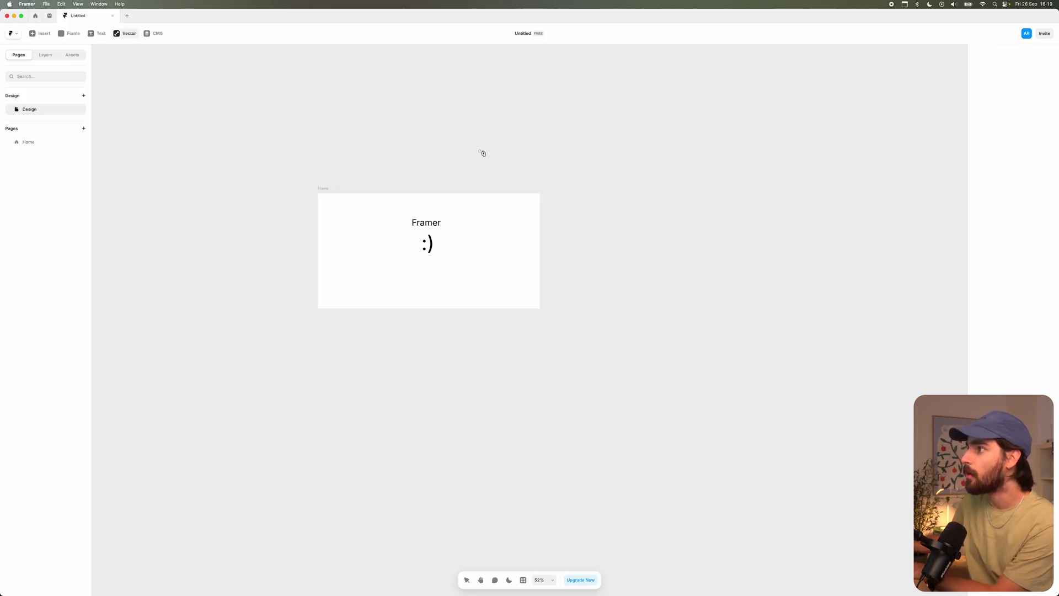
drag(480, 150, 556, 147)
click(539, 166)
click(596, 195)
key(Escape)
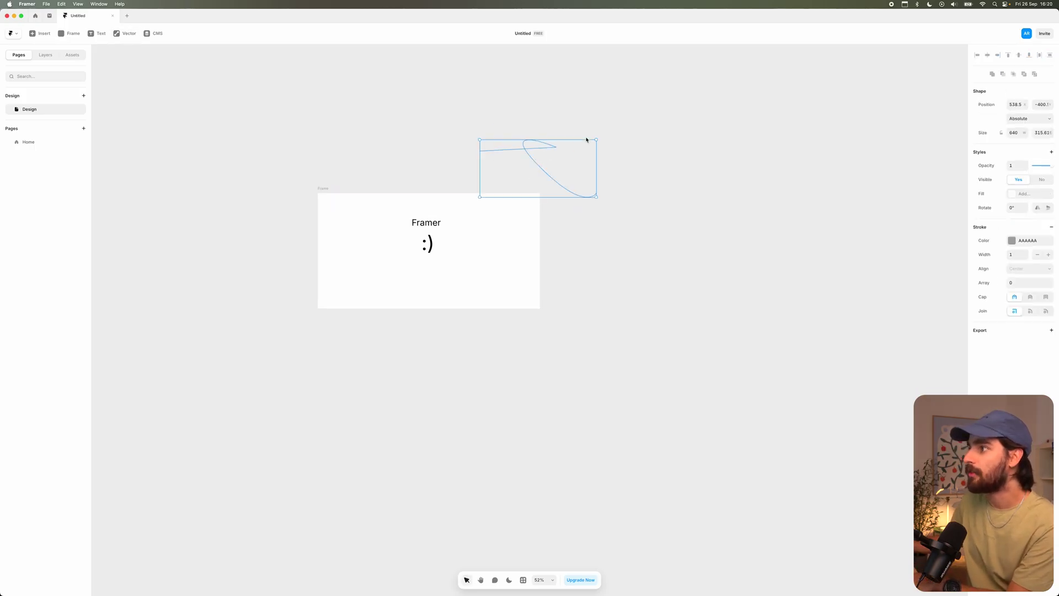
click(546, 150)
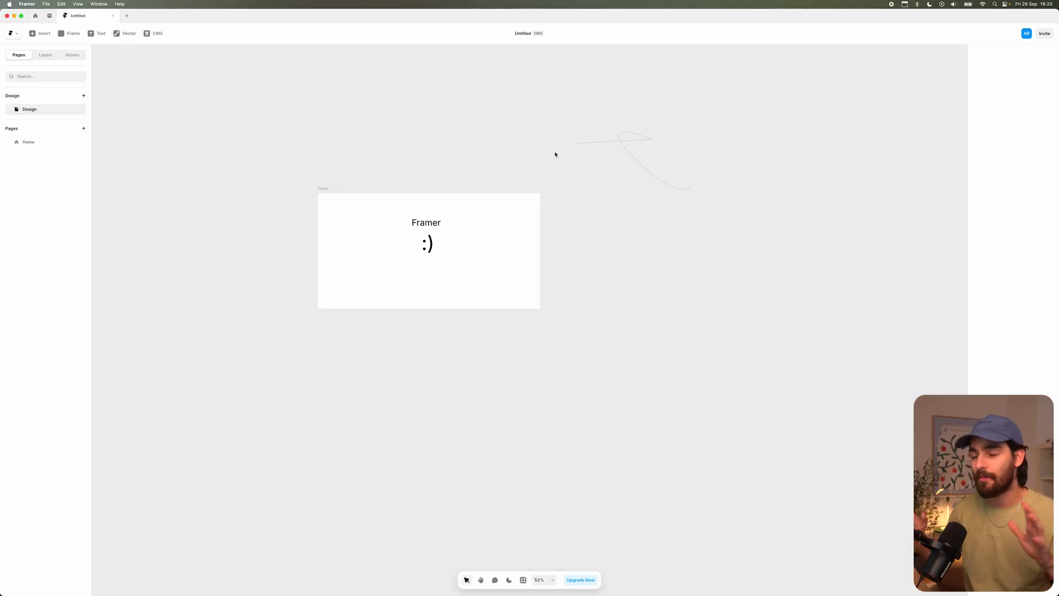
- Duplicate the Framer :) frame below, narrow one copy beside the other, then switch to Figma
click(327, 188)
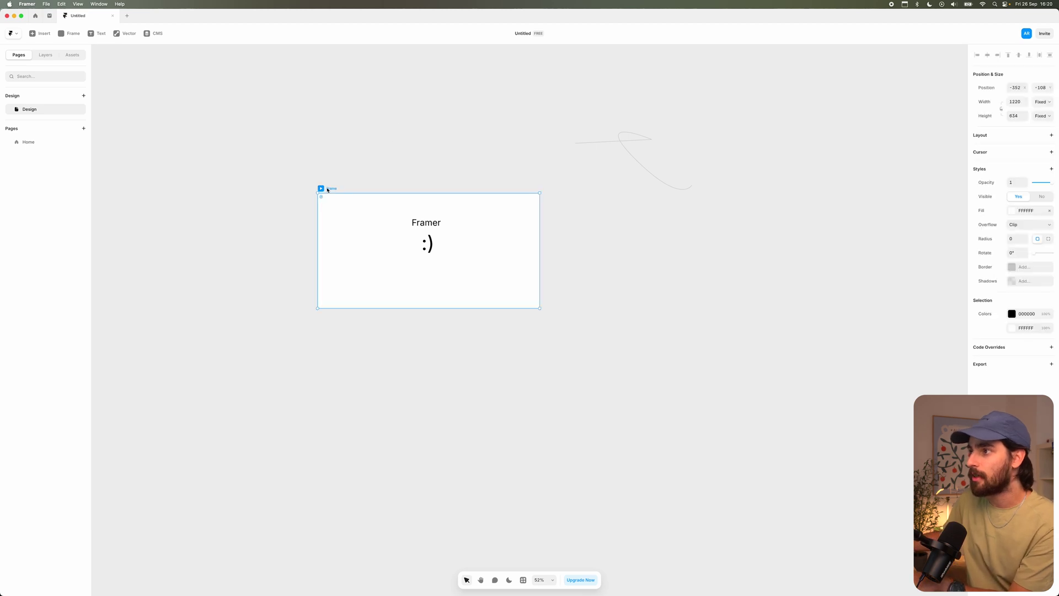
drag(332, 188, 564, 334)
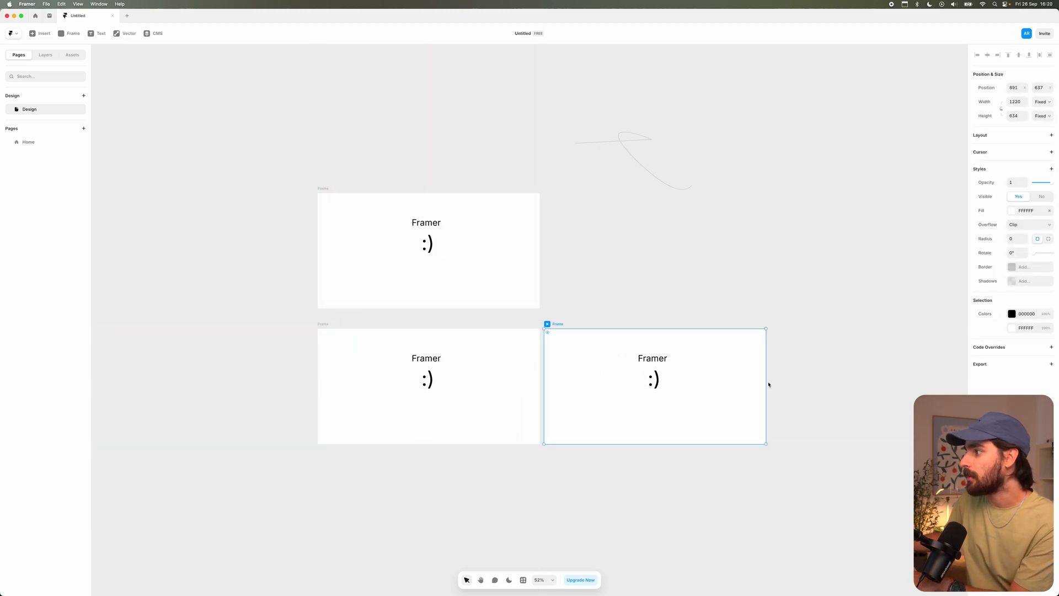
drag(766, 383, 679, 378)
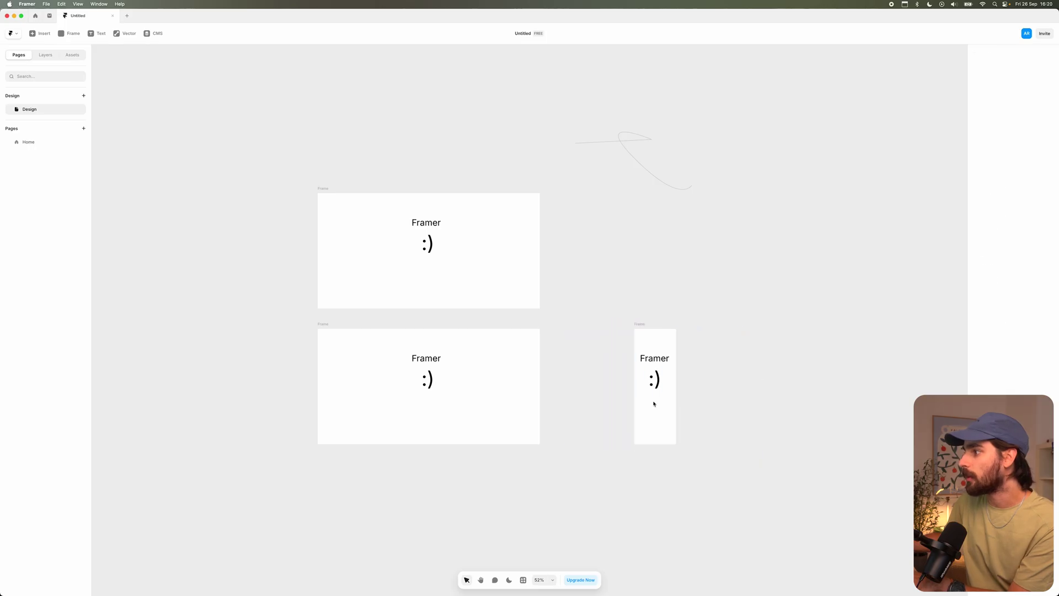
drag(642, 338, 556, 326)
click(566, 314)
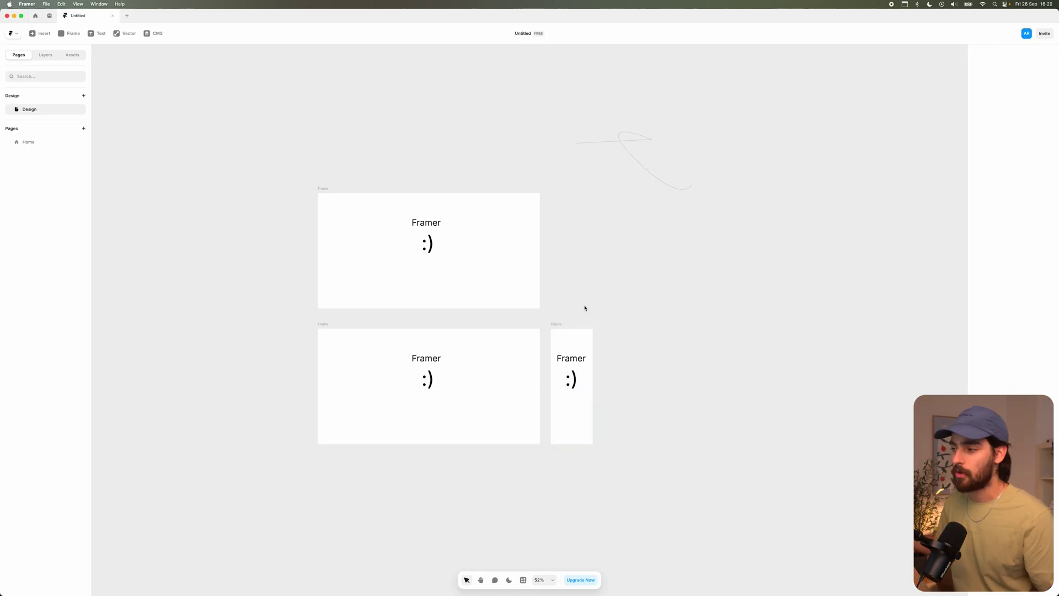
key(super+Tab)
key(super+Tab)
key(super+Tab)
key(super+Tab)
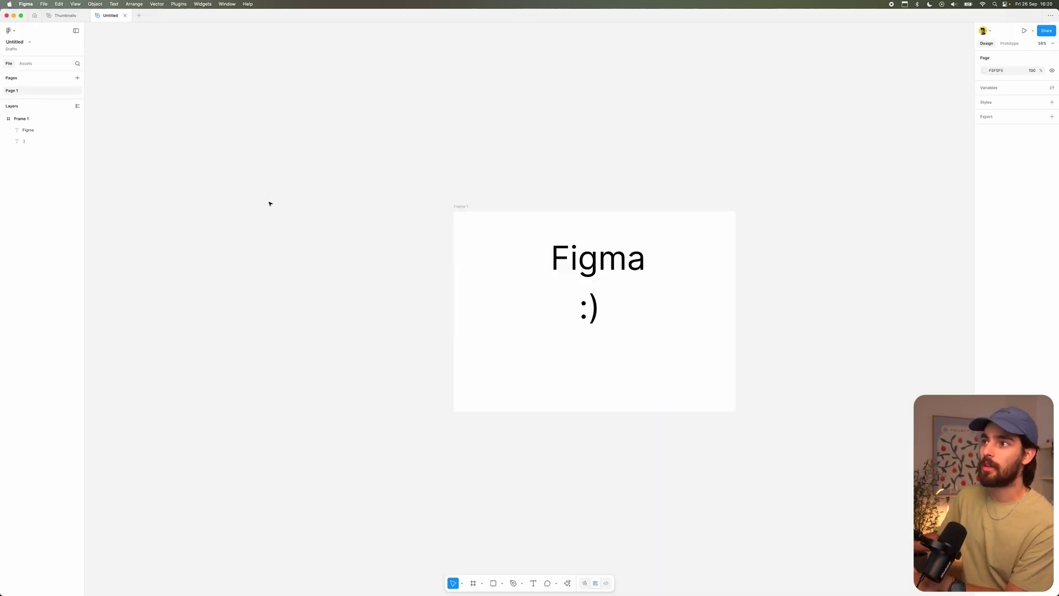
- Move Figma's Frame 1 left and slightly down
scroll(270, 204, down, 3)
drag(380, 203, 307, 217)
click(215, 67)
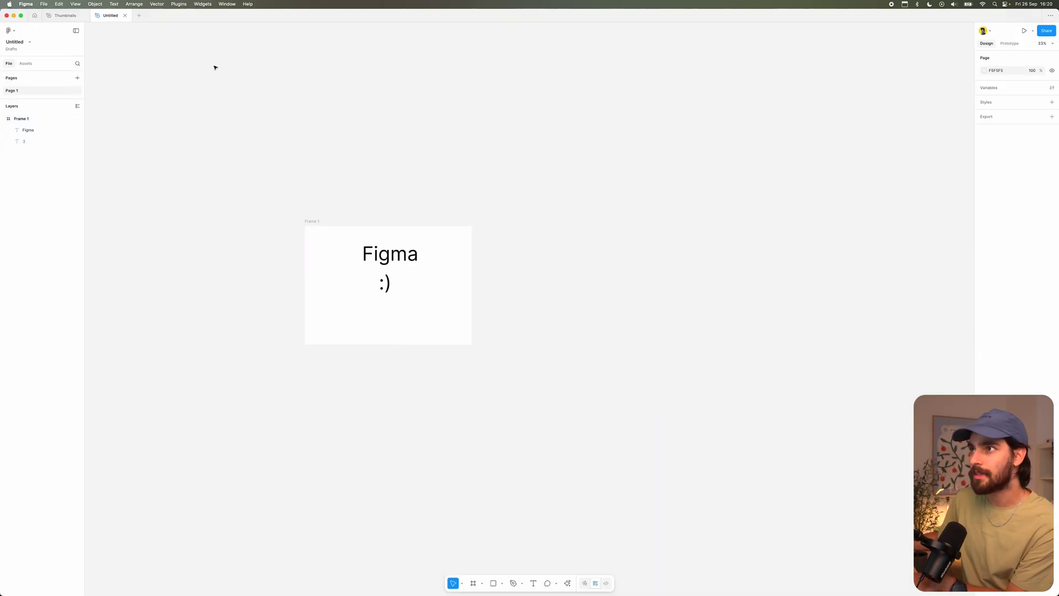
scroll(260, 221, up, 4)
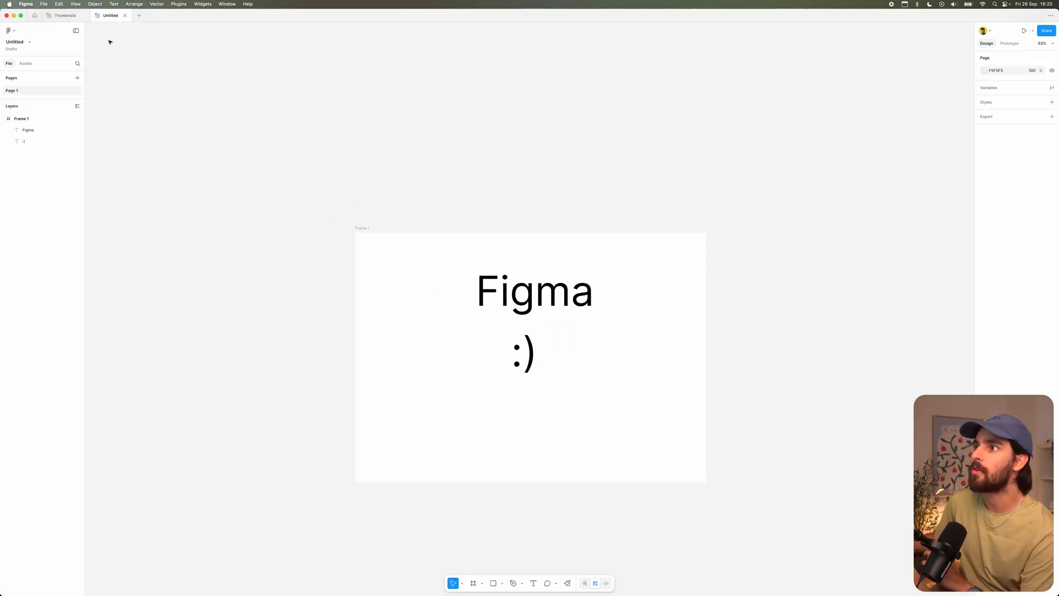
- Look through the Thumbnails file
key(ctrl+Tab)
scroll(230, 198, down, 5)
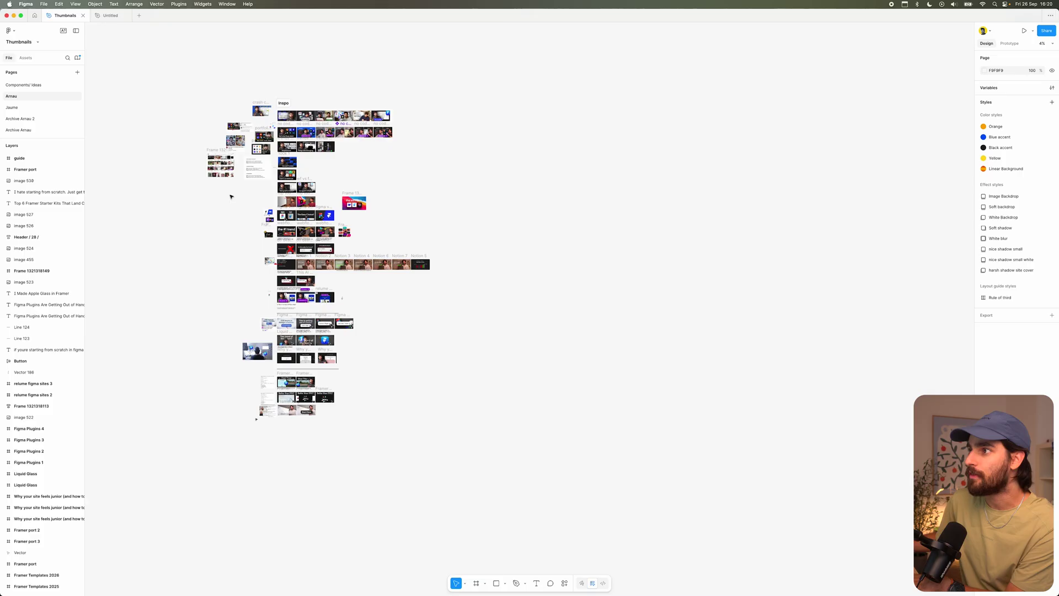
scroll(231, 196, up, 2)
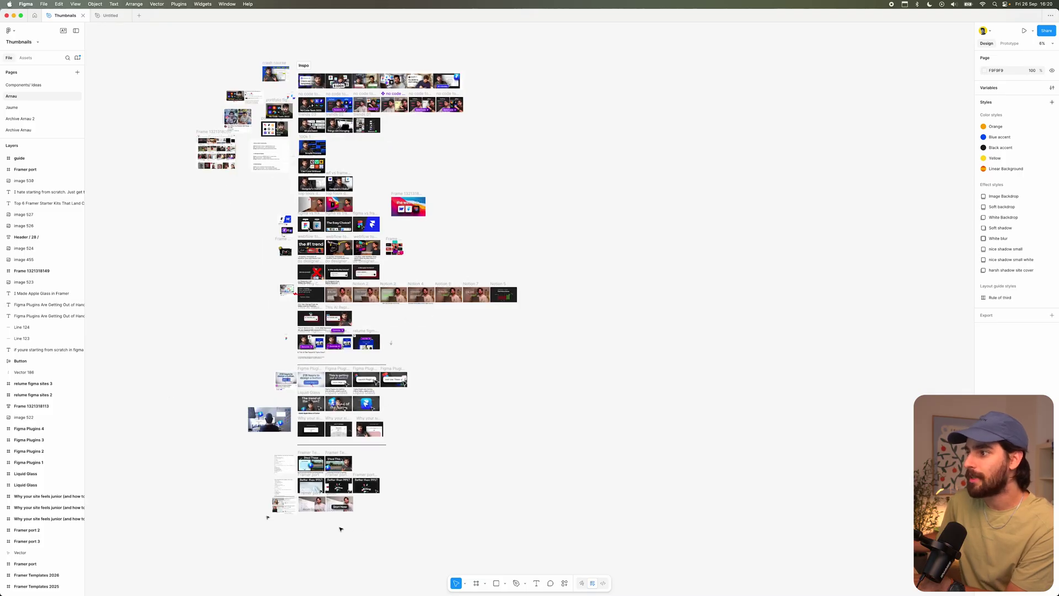
scroll(341, 529, up, 3)
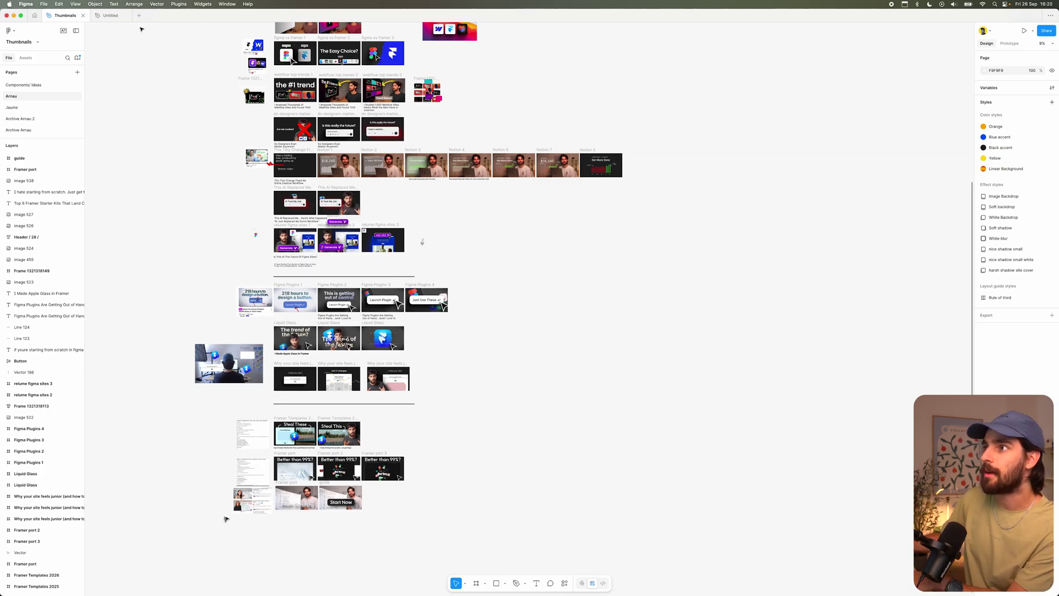
- Back in the Untitled file, move Frame 1 up and left, then switch to Framer
click(110, 16)
drag(362, 228, 303, 133)
click(229, 187)
key(super+Tab)
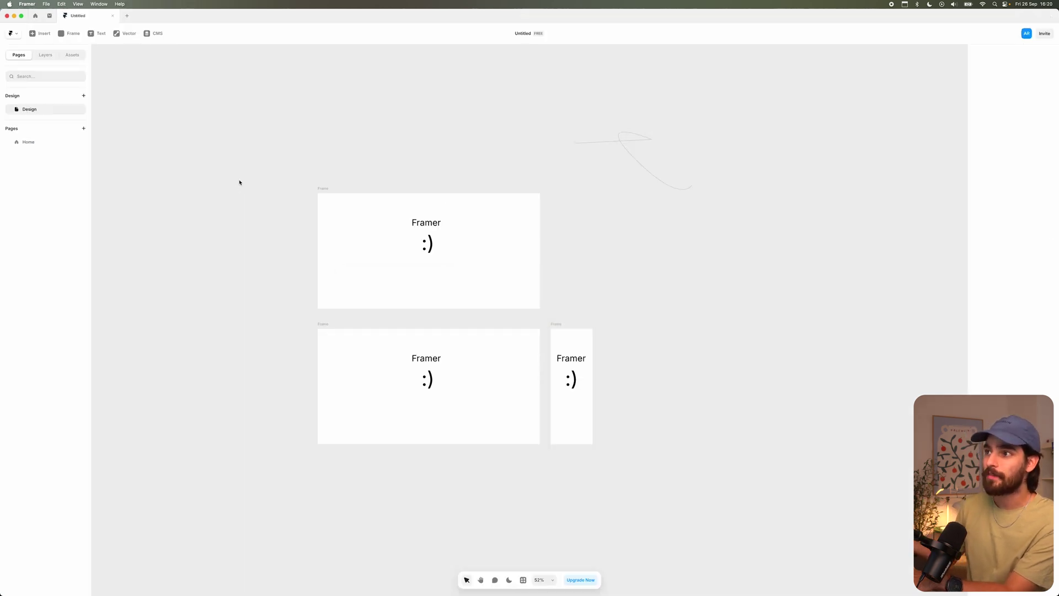
- Marquee-select the stray curved vector line and delete it
drag(632, 105, 703, 180)
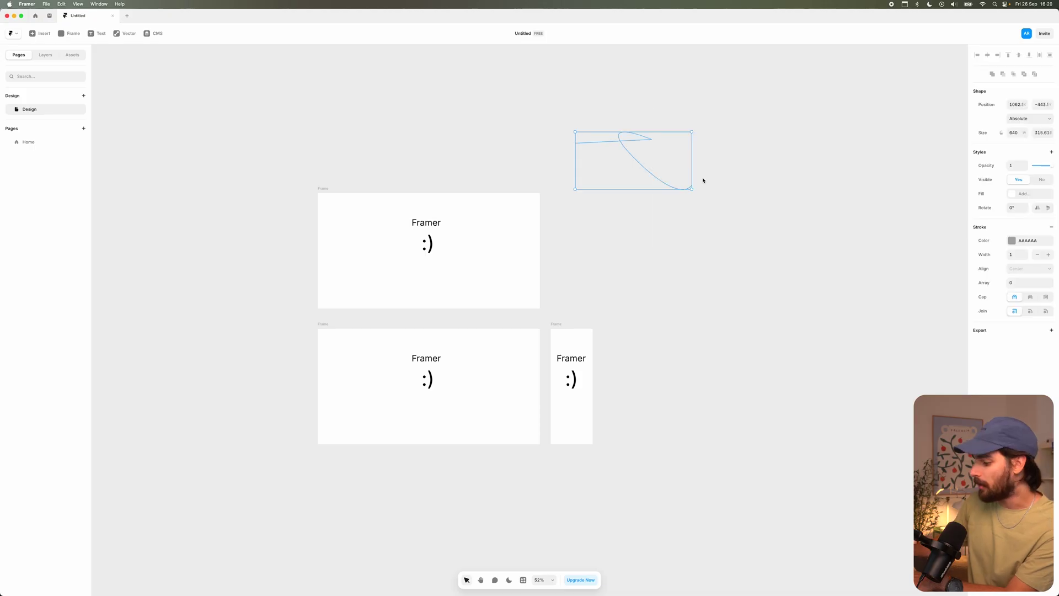
key(Delete)
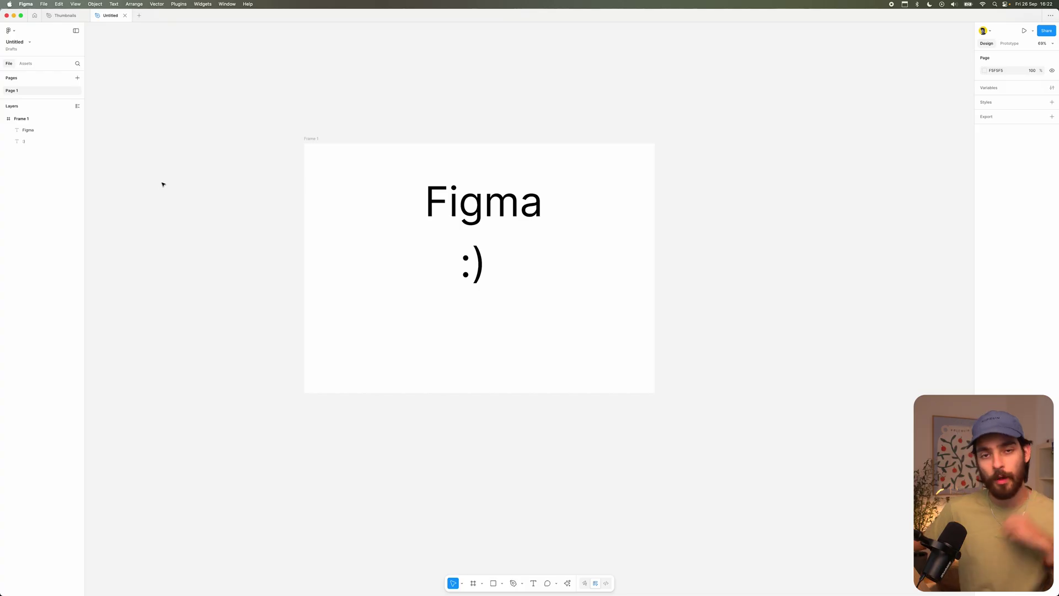
- Wrap the 'Figma' and ':)' texts in an auto-layout Frame 2 and drag it lower in Frame 1
click(313, 139)
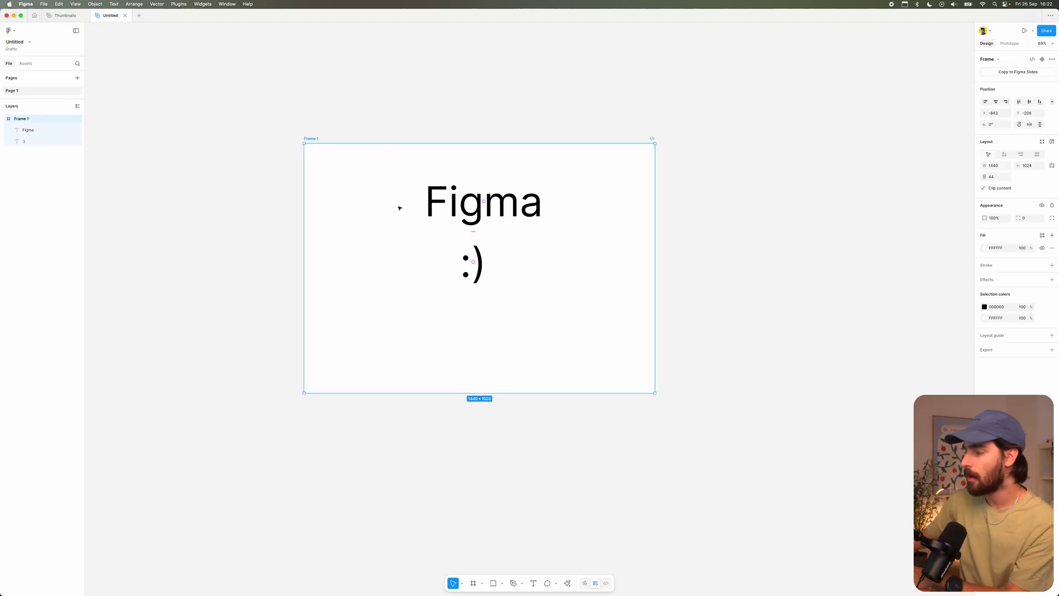
scroll(408, 215, up, 3)
click(436, 231)
click(468, 263)
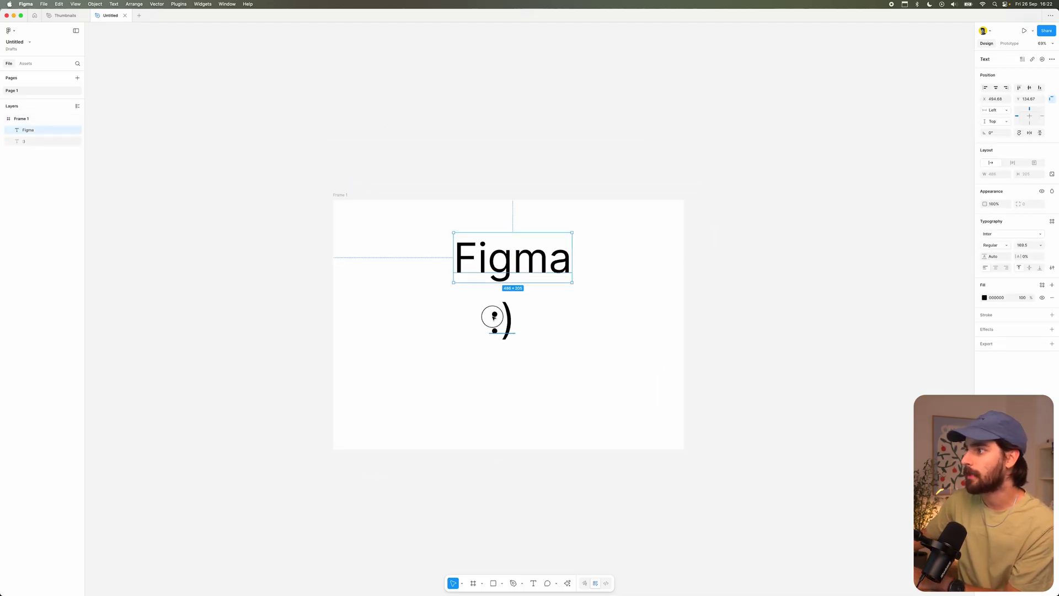
shift+click(494, 322)
key(shift+a)
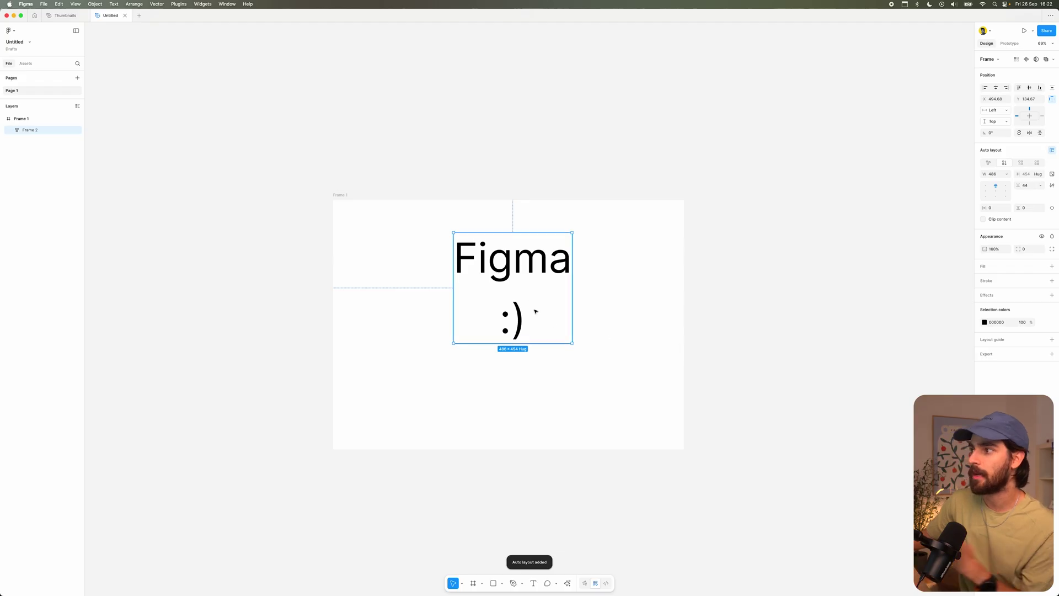
drag(469, 250, 473, 274)
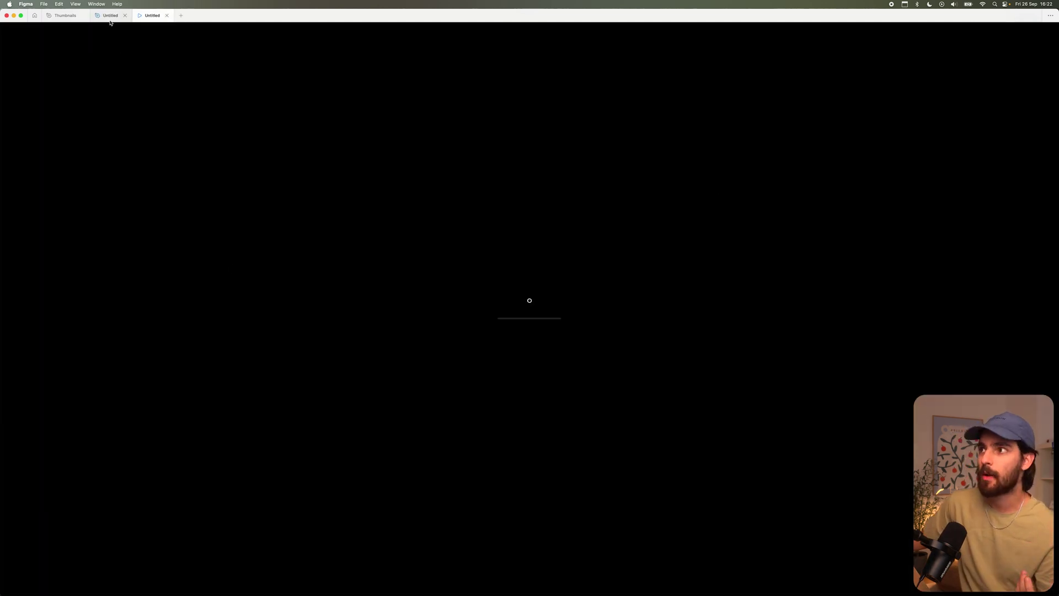
- Select Frame 1 and choose Copy to Figma Sites from its context menu
click(352, 217)
click(337, 195)
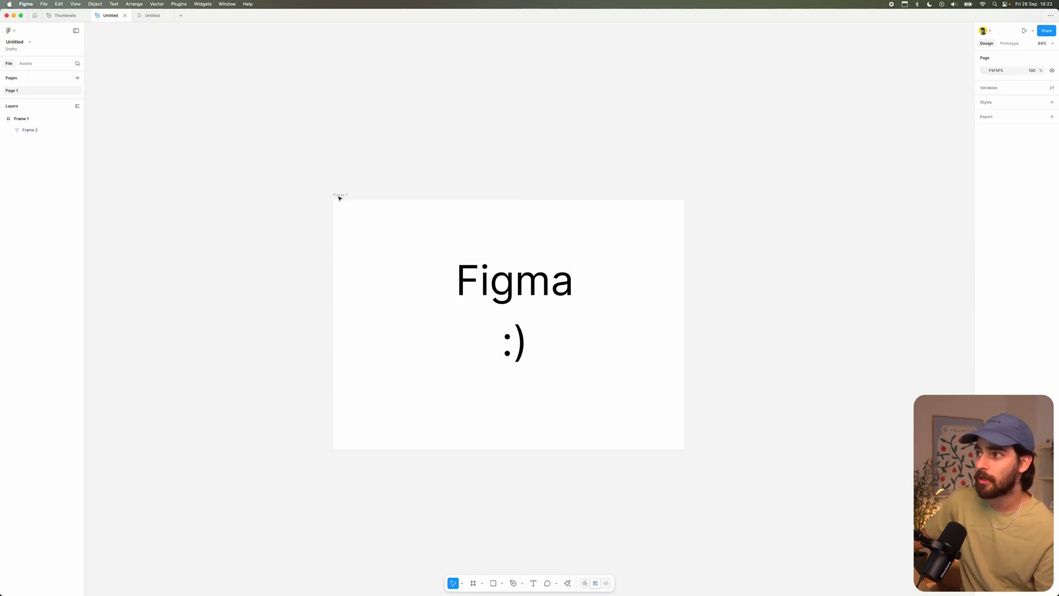
right_click(247, 88)
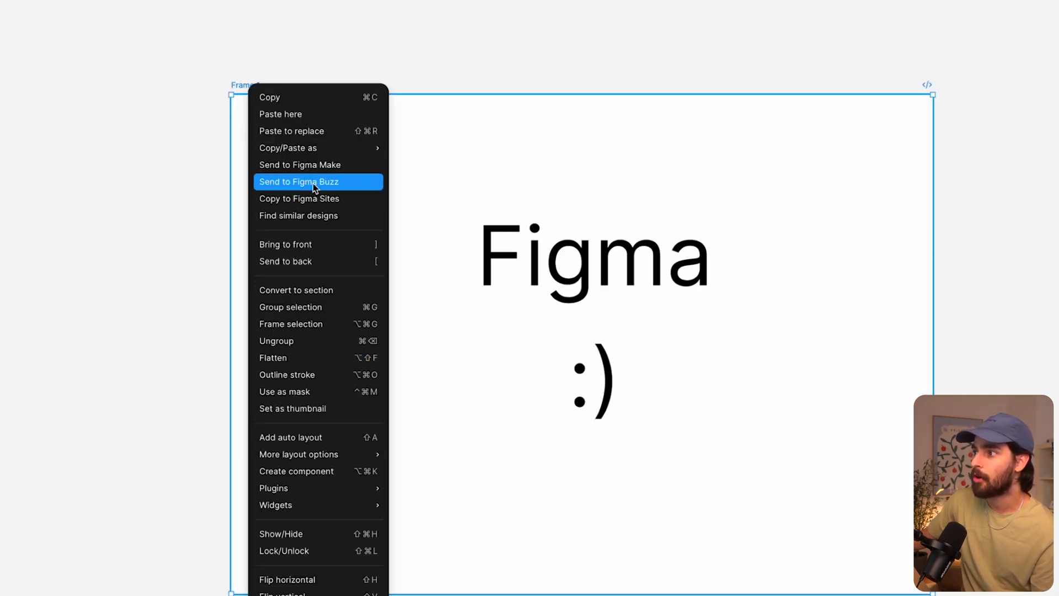
click(326, 203)
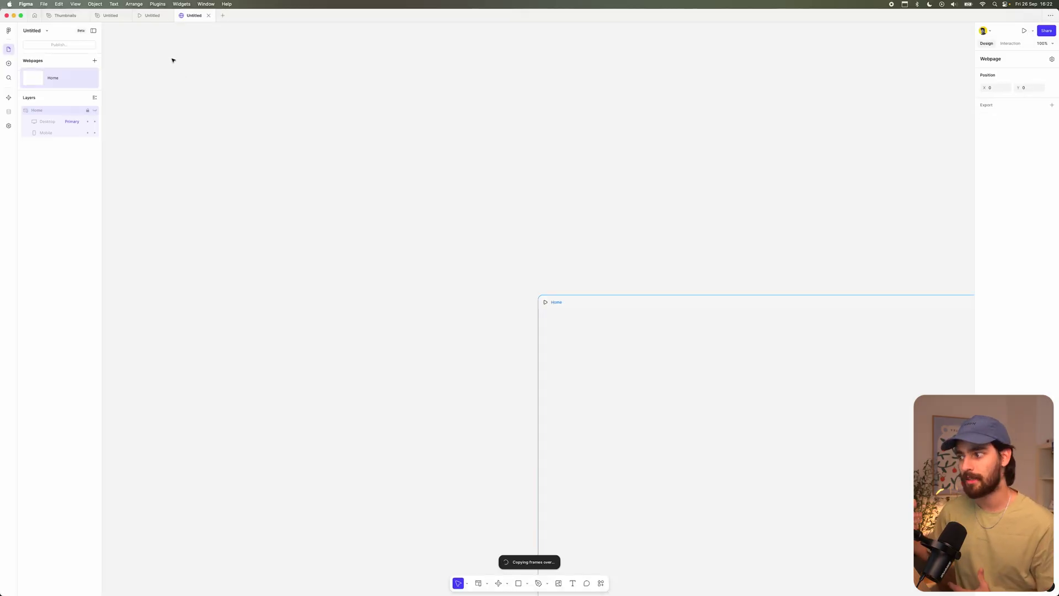
- Preview the Home webpage full-screen, then exit the preview
scroll(309, 359, down, 5)
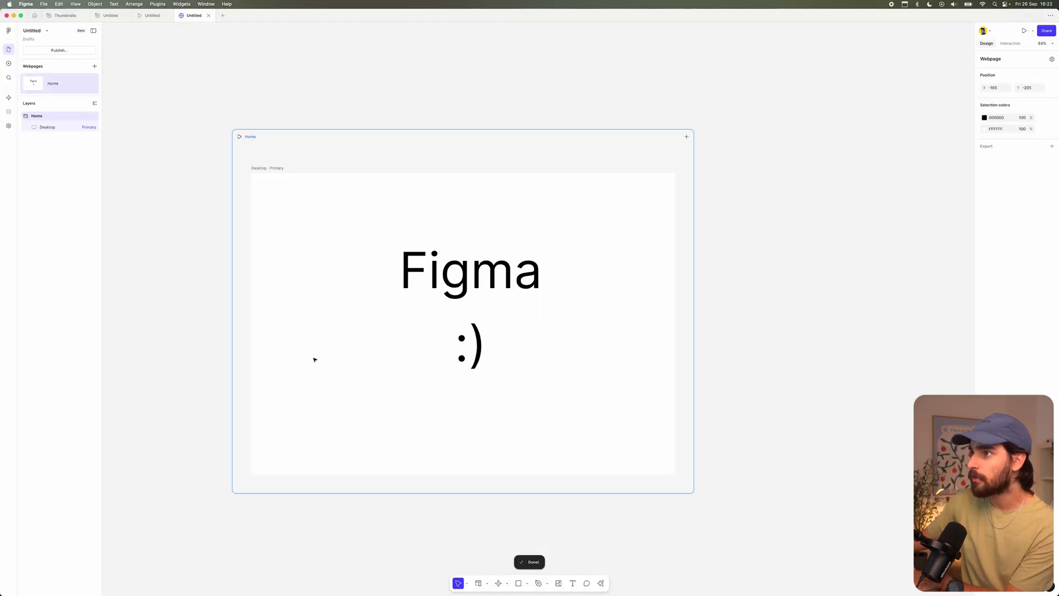
click(255, 180)
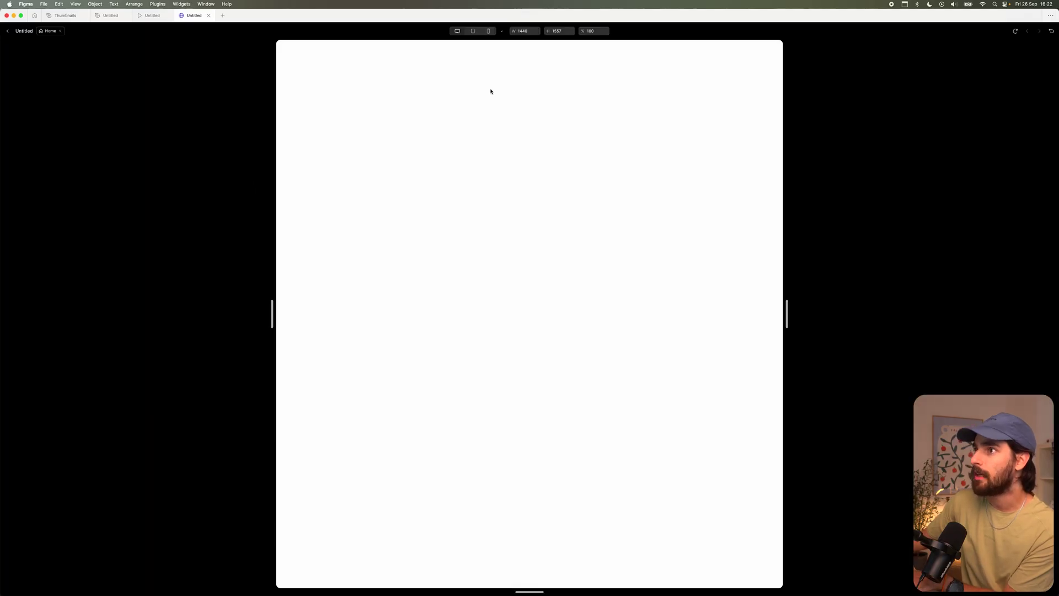
key(Escape)
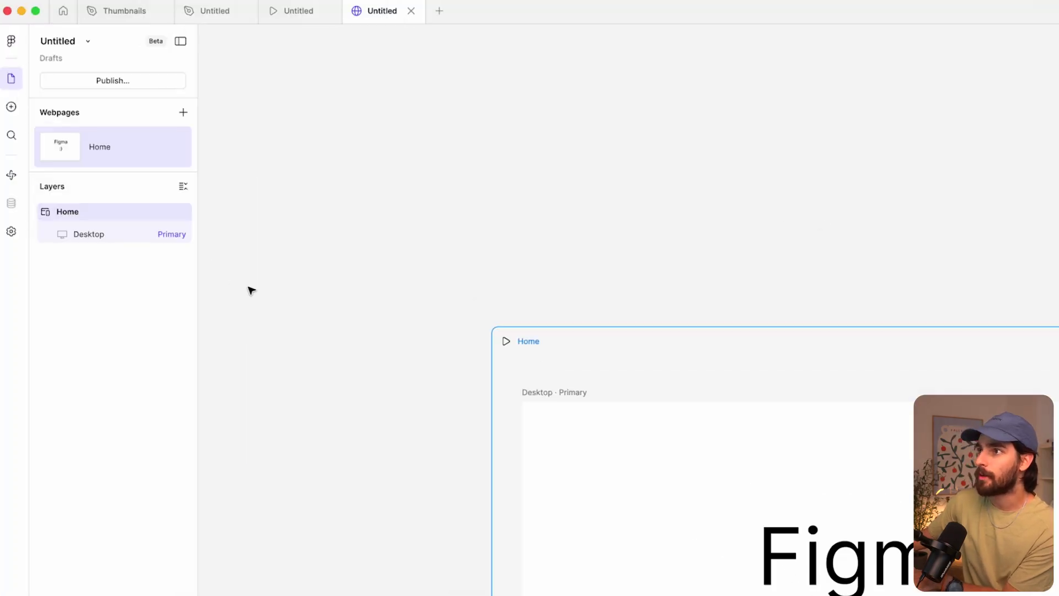
- Publish the Figma Sites site, close the publishing dialog, and select the Home frame
click(136, 82)
click(304, 216)
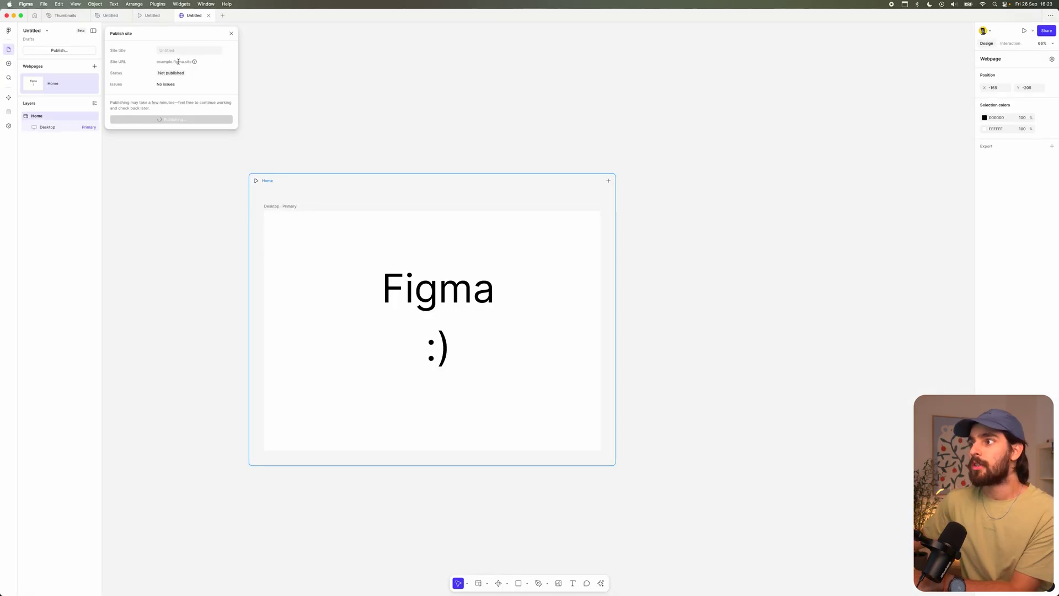
click(154, 227)
click(295, 194)
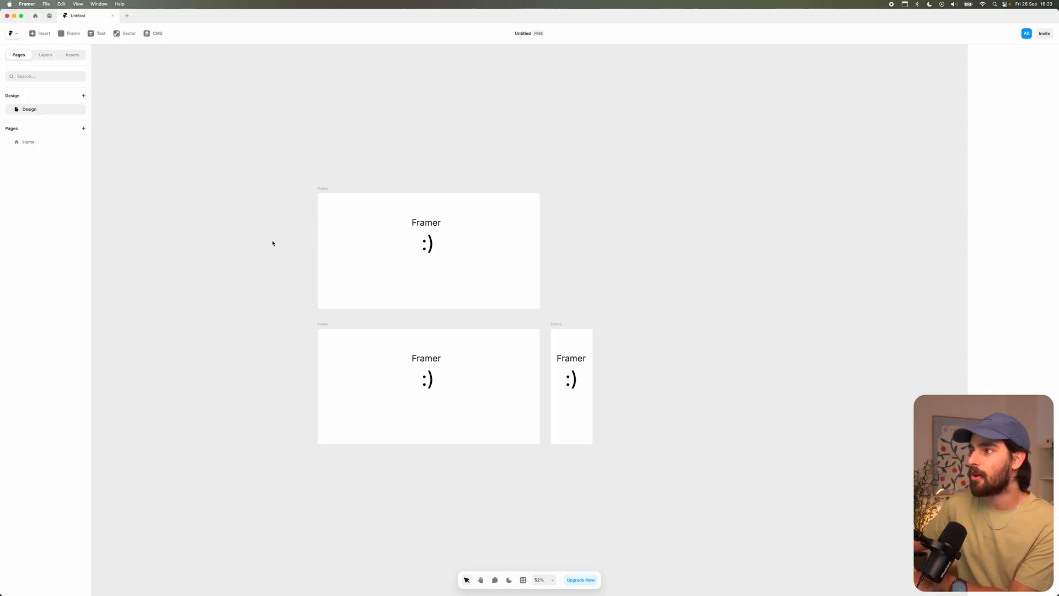
- Marquee-select all three Framer :) frames, then clear the selection
scroll(362, 314, up, 2)
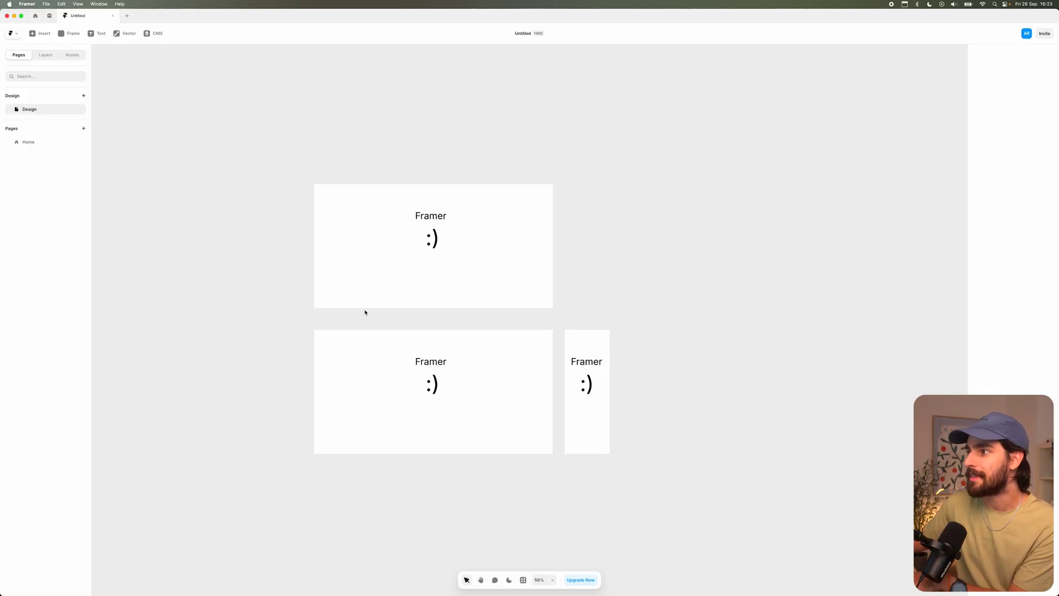
scroll(368, 304, up, 1)
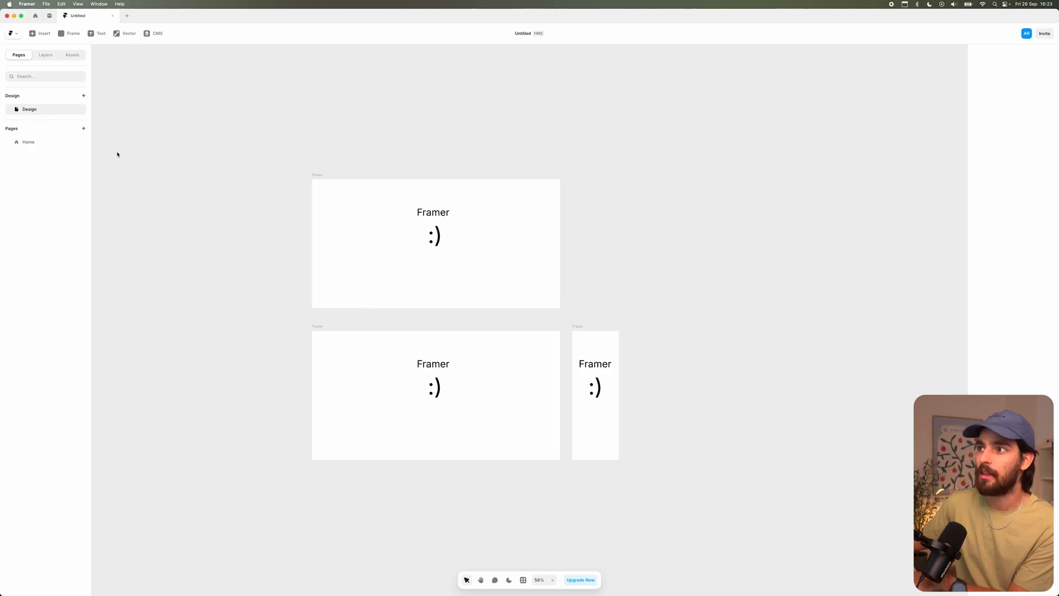
drag(283, 149, 777, 401)
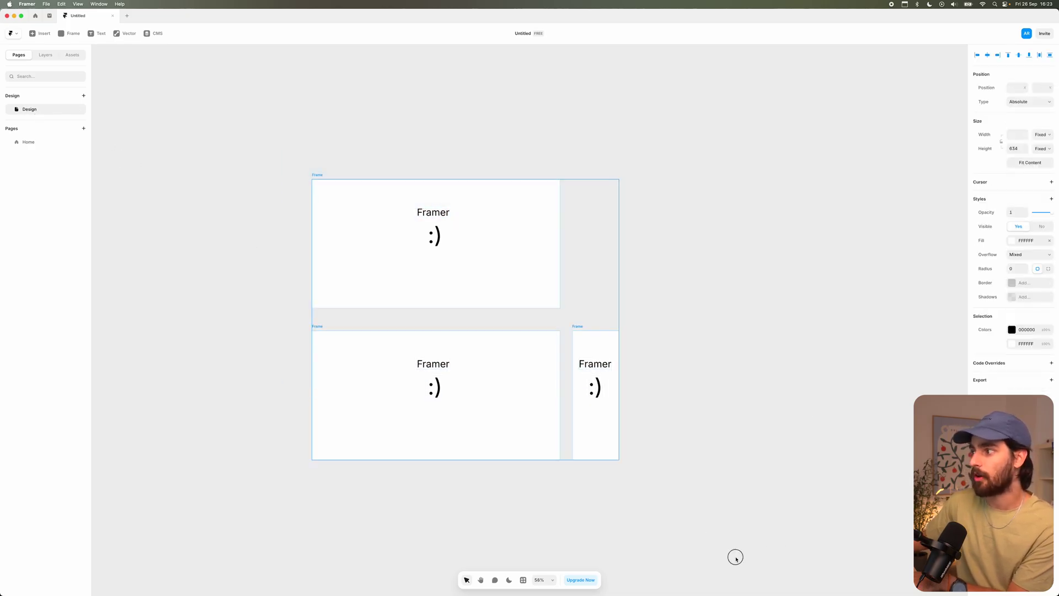
click(734, 555)
drag(677, 501, 302, 176)
click(213, 142)
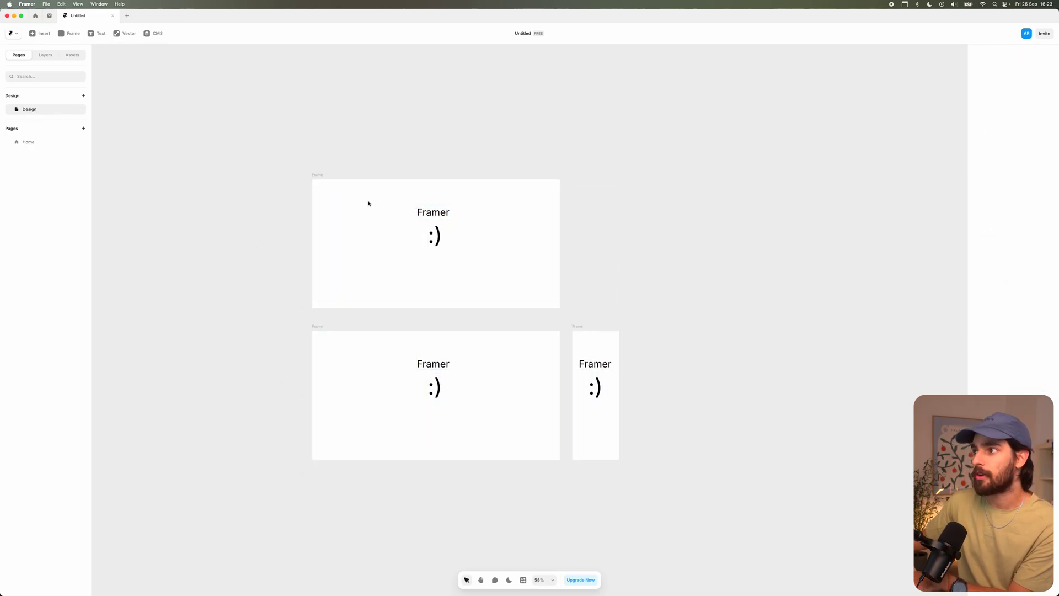
- Make the top frame a /page web page with Create Web Page, then publish the project
click(321, 174)
right_click(322, 175)
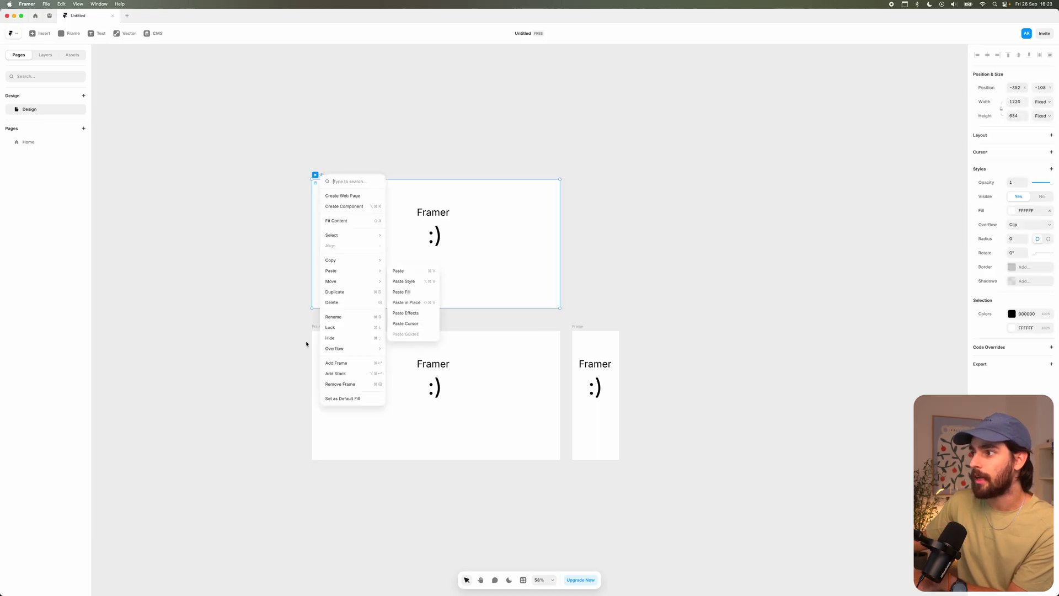
click(353, 196)
click(267, 232)
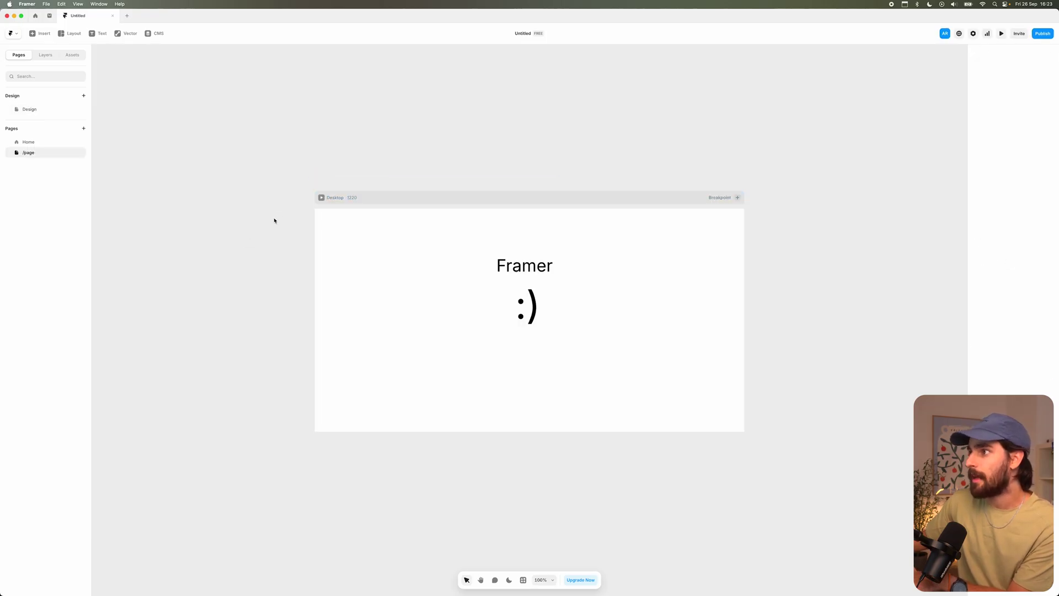
click(1041, 35)
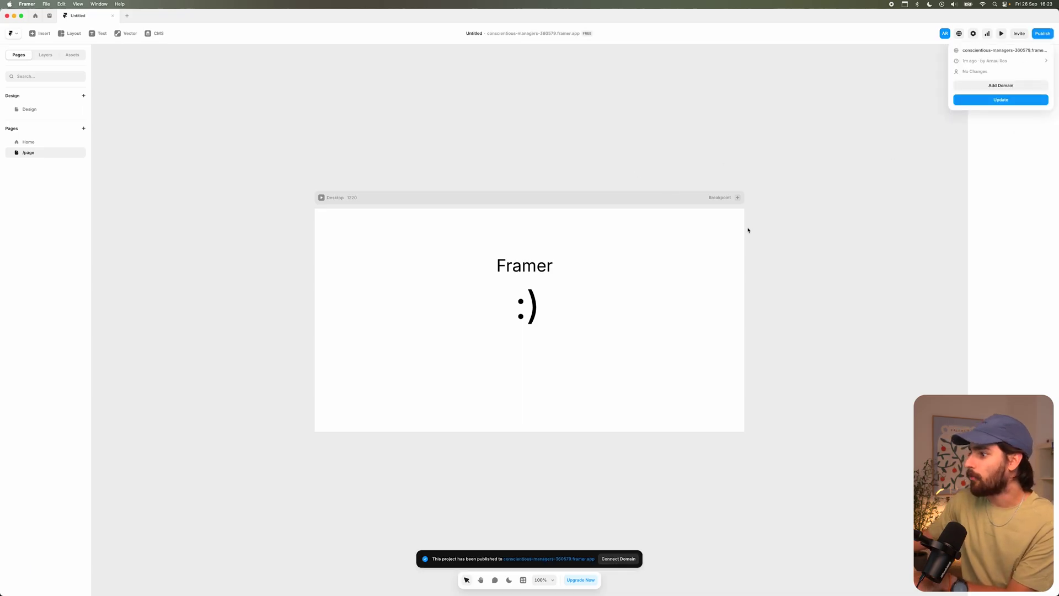
- Add Tablet and 390-wide Phone breakpoints to /page, then view the published site details
click(737, 197)
click(728, 213)
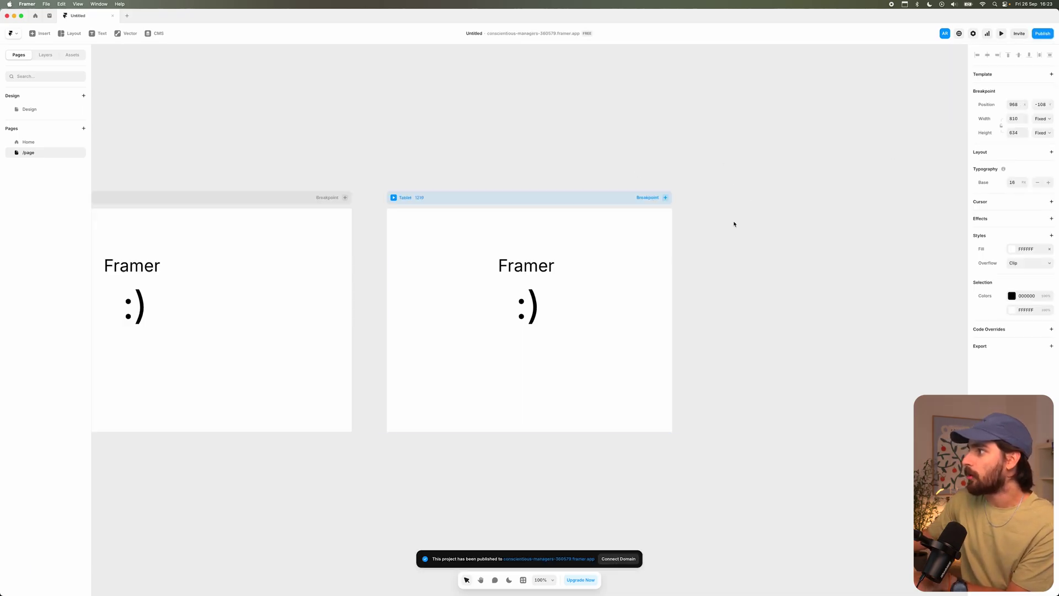
click(665, 197)
click(666, 223)
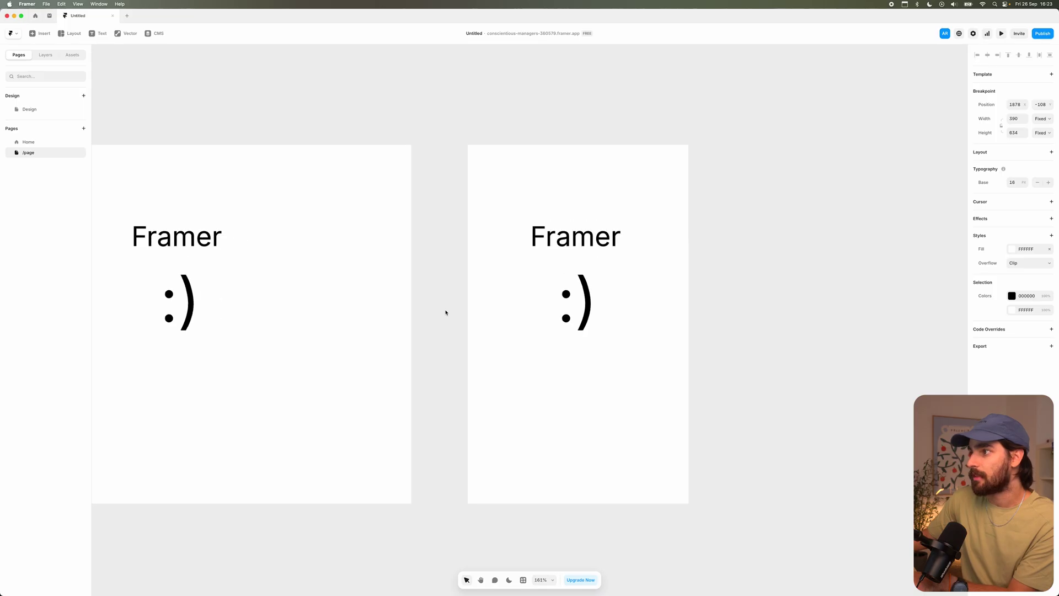
scroll(446, 312, down, 5)
click(1049, 34)
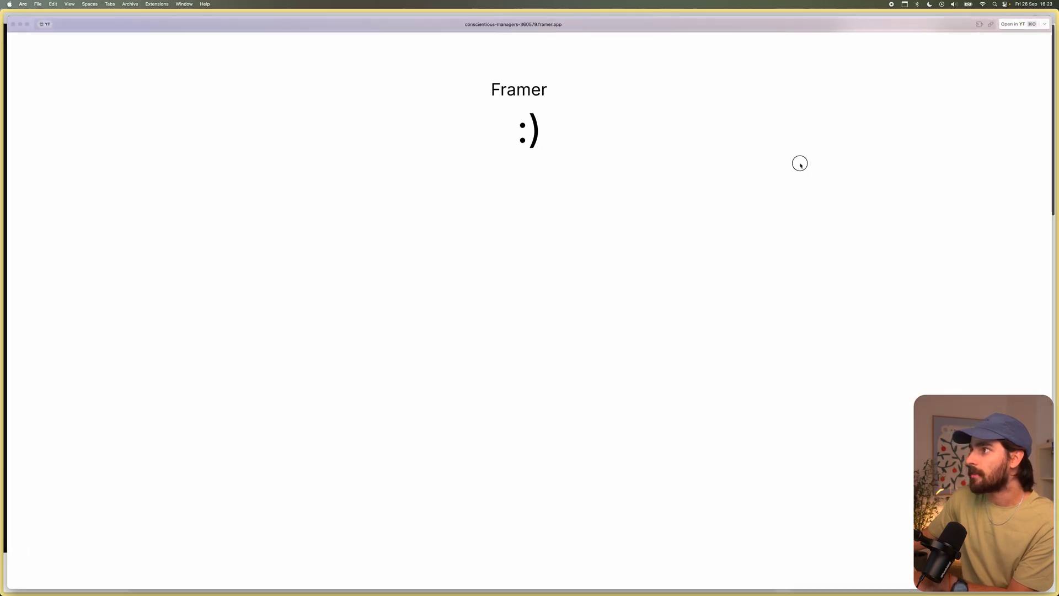
- Close the Arc tab to return to the Framer editor and dismiss the publish details
key(cmd+w)
click(490, 201)
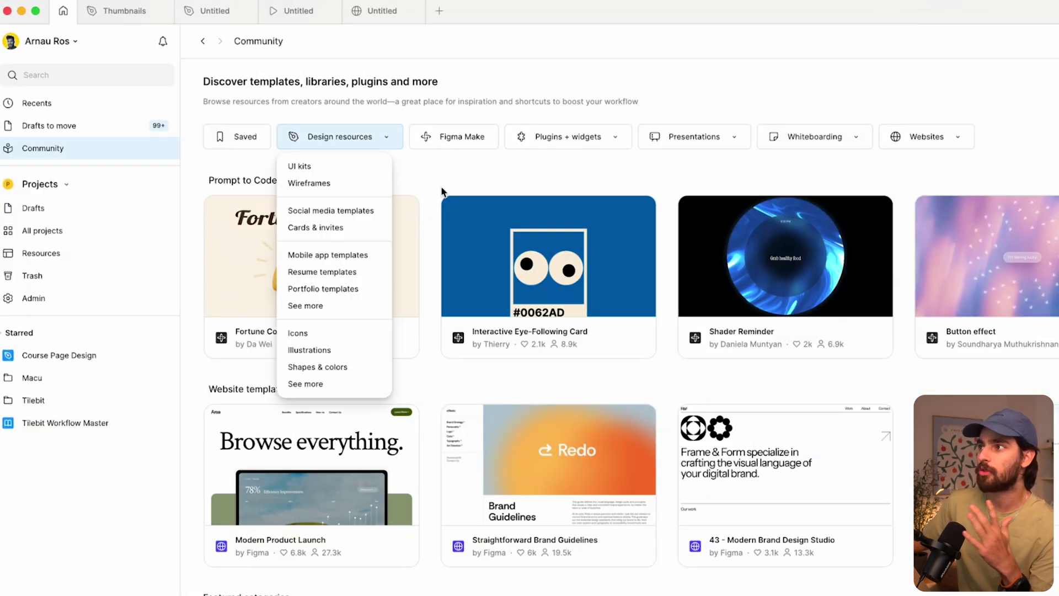
- Open Figma Community's full Websites template collection, then bring Framer's template marketplace back to front
click(453, 142)
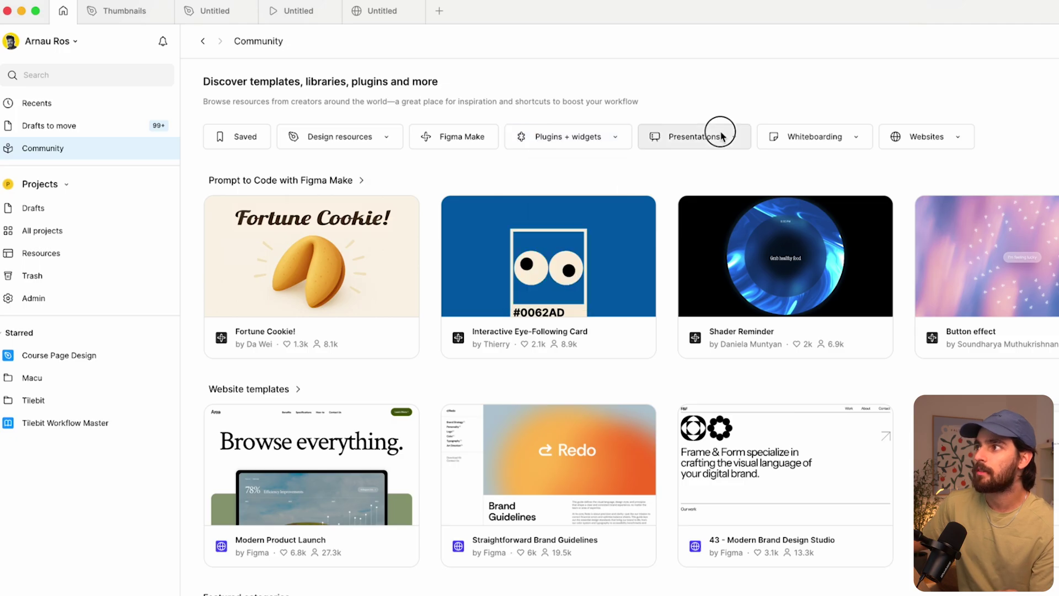
mouse_move(726, 137)
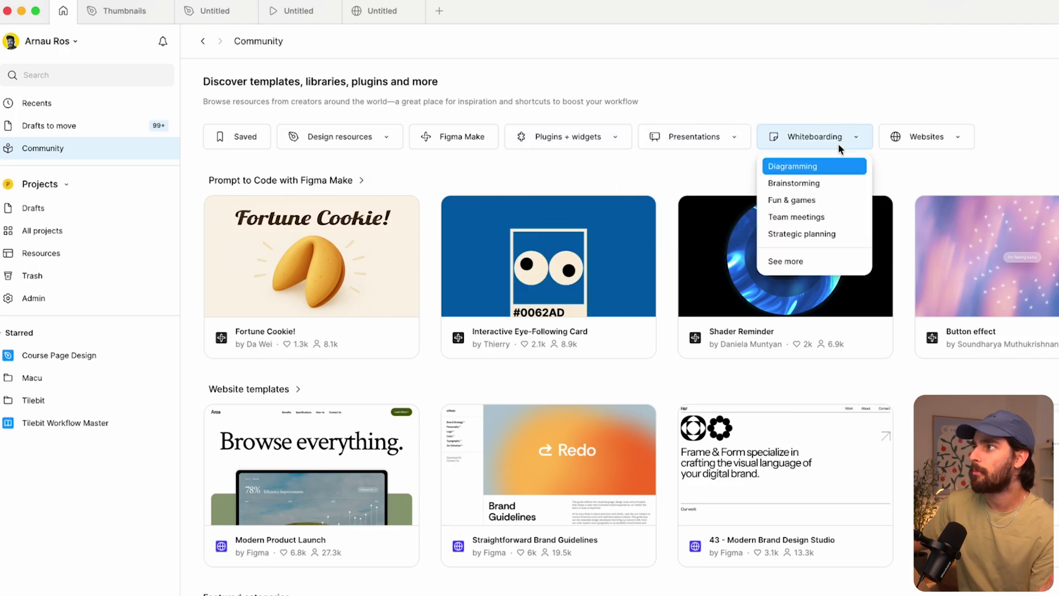
mouse_move(953, 139)
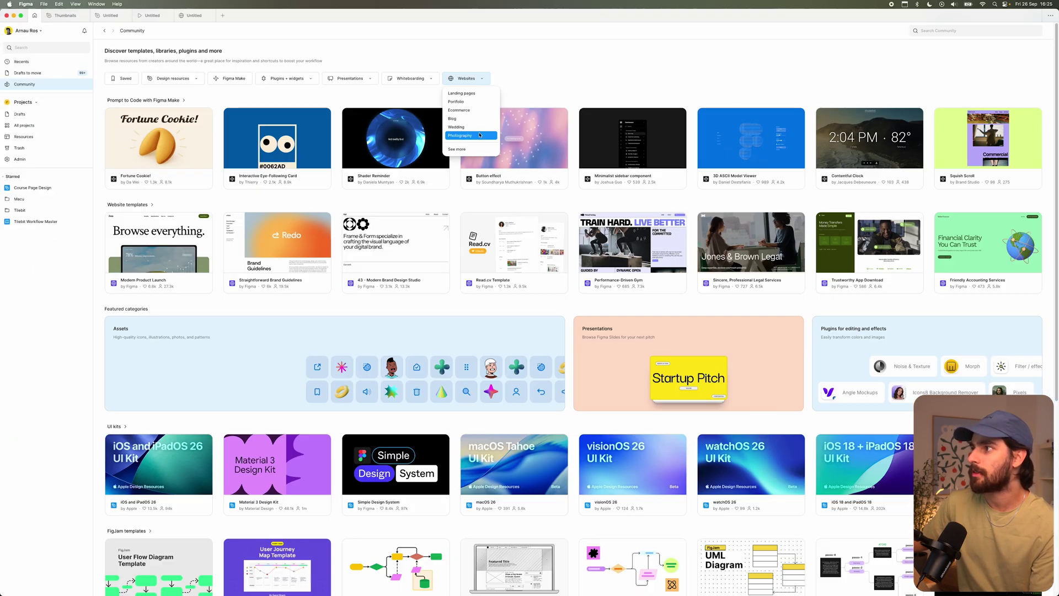
click(908, 278)
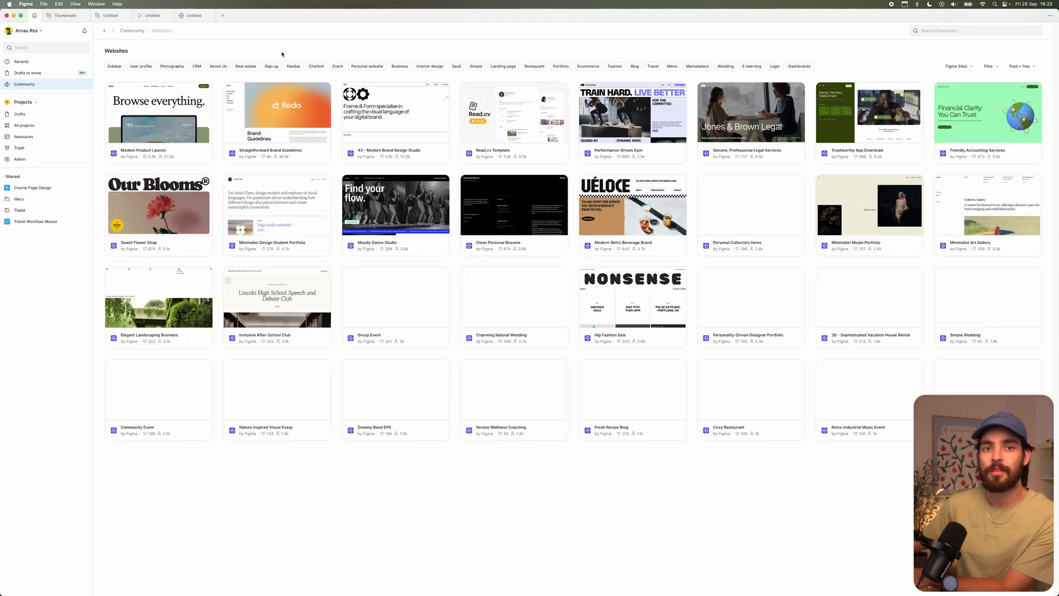
key(super+Tab)
key(super+Tab)
key(super+shift+Tab)
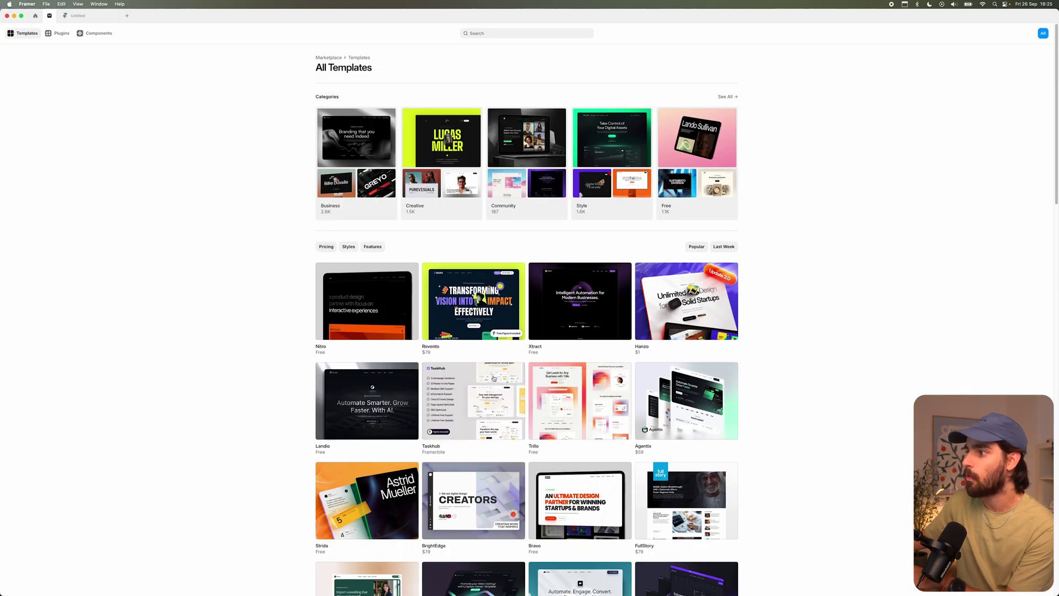
- Open the Taskhub template's detail page ($49, 20 pages) from the All Templates grid
click(474, 155)
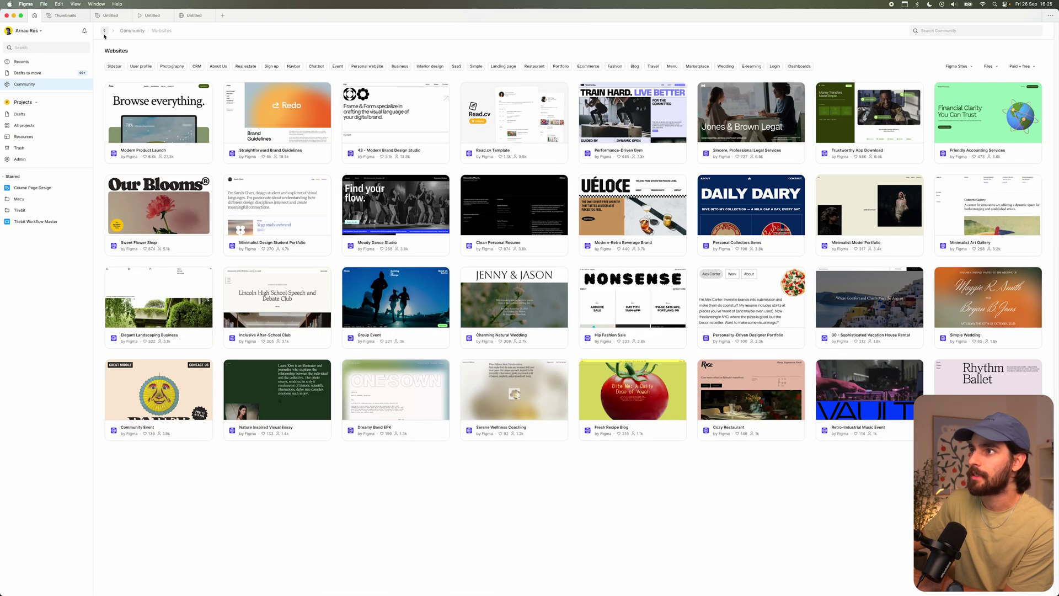
- Go from Community home through the Figma Make collection to the Fortune Cookie! template
click(104, 31)
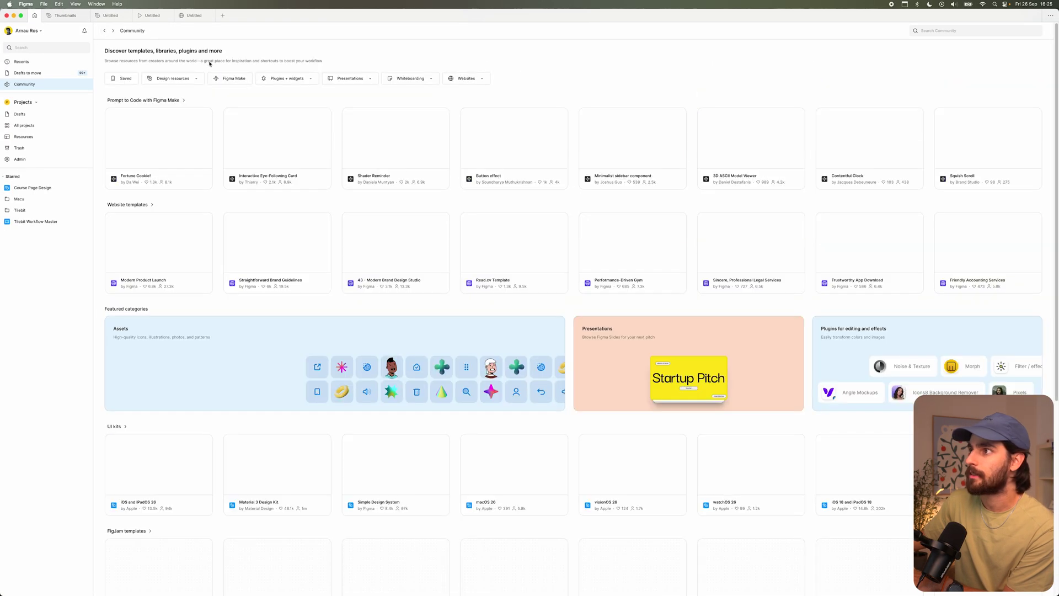
click(232, 78)
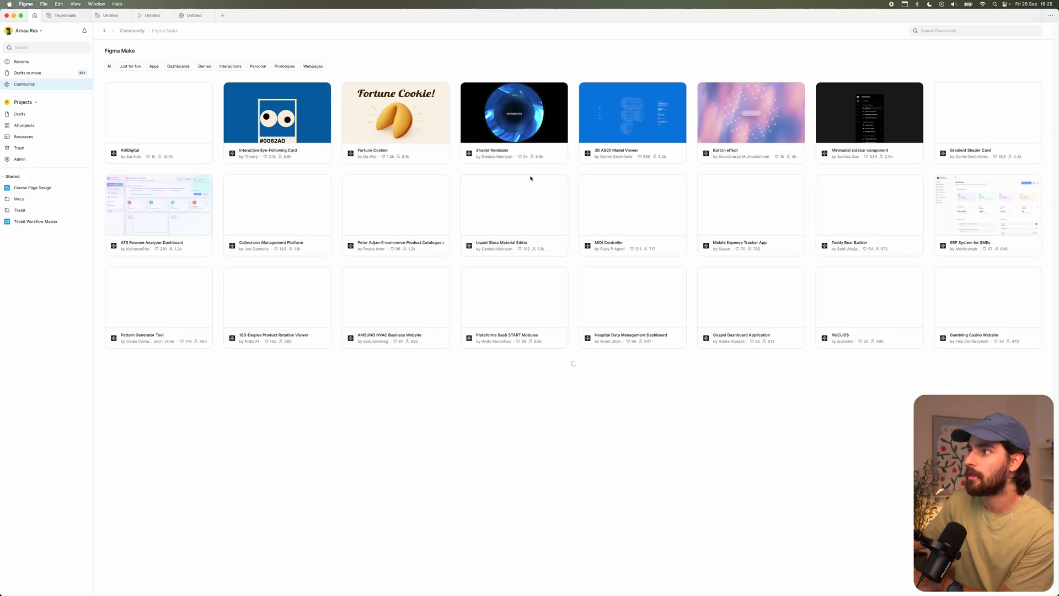
click(402, 125)
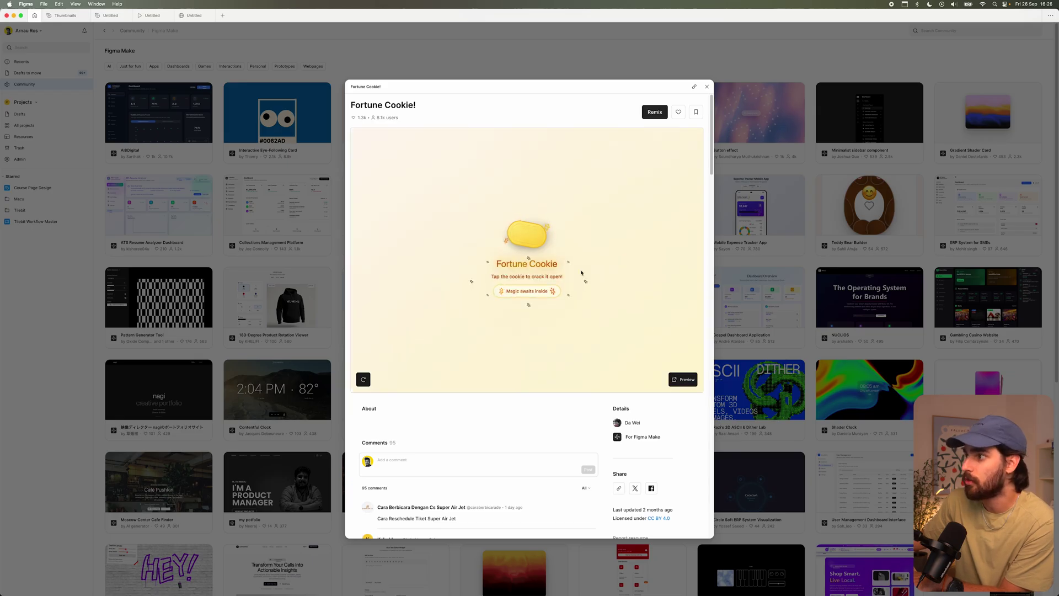
- Crack open the fortune cookie, close the preview, and switch back to Framer
click(527, 235)
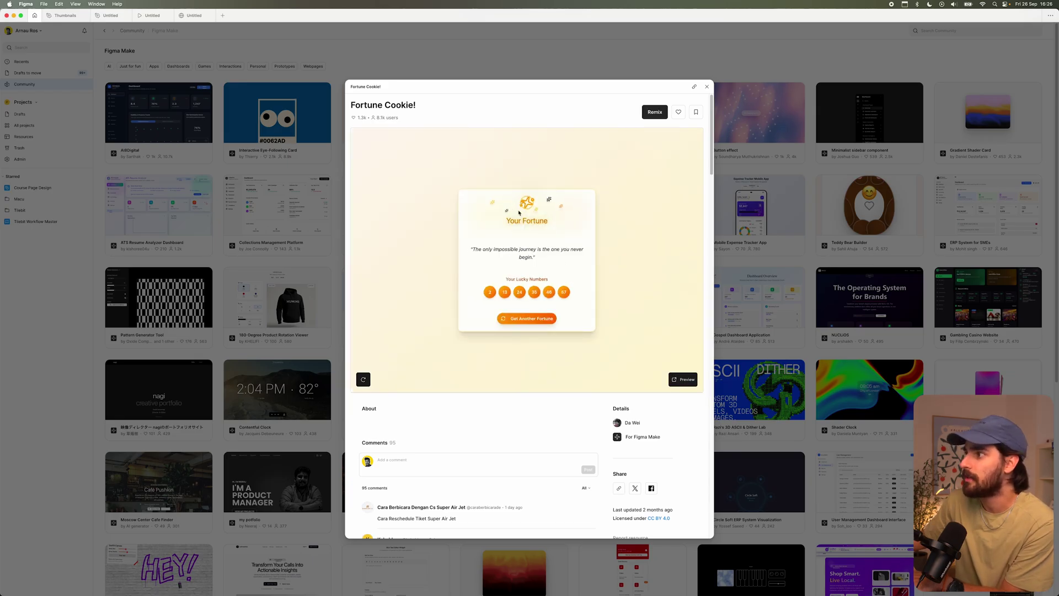
scroll(547, 309, down, 5)
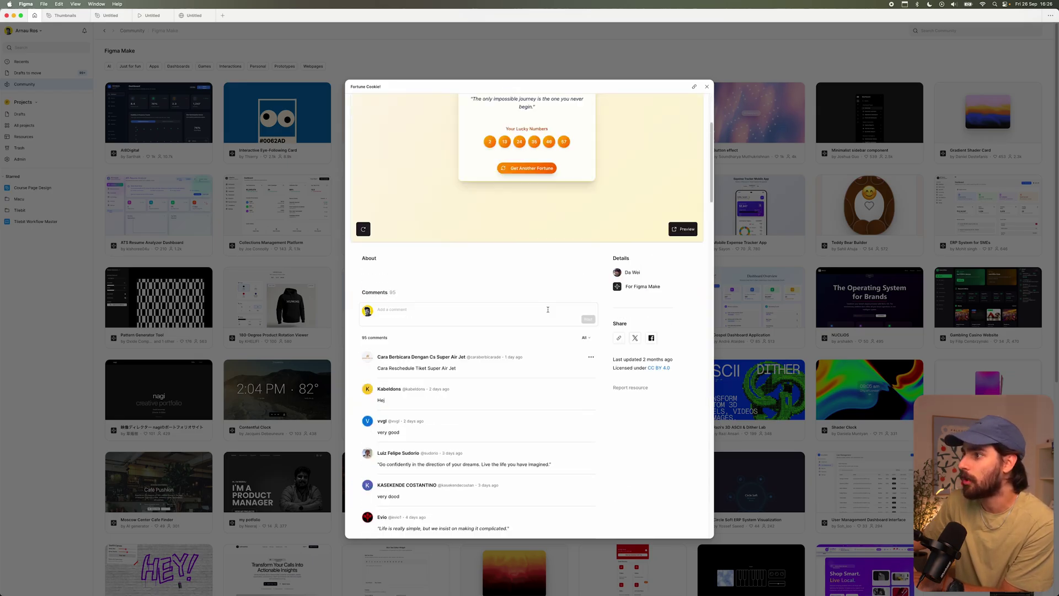
scroll(546, 308, up, 3)
click(334, 288)
key(super+Tab)
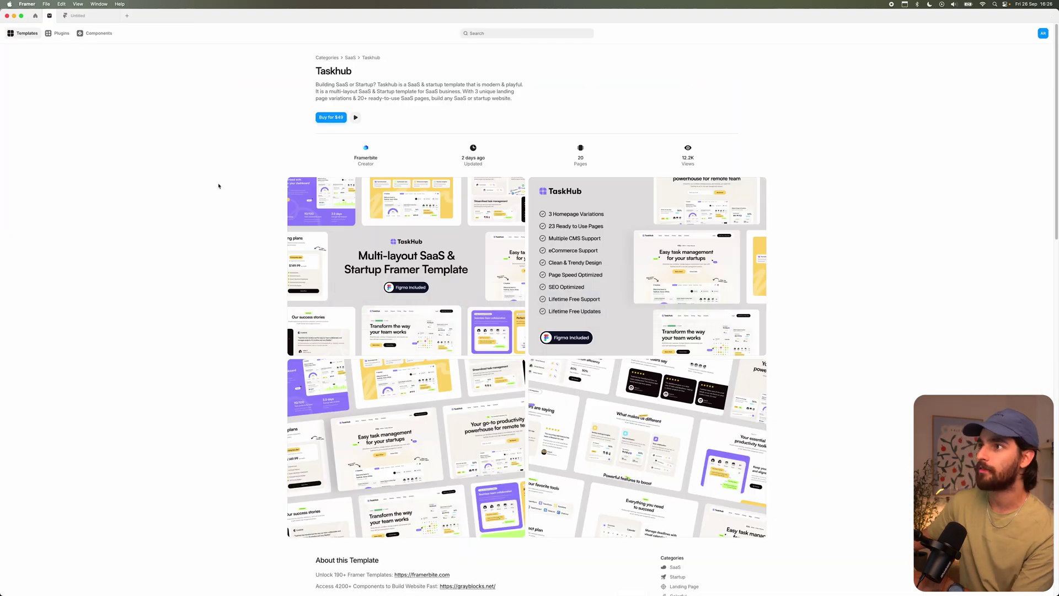
- Scroll through the All Plugins marketplace, then return to the Untitled project's 'Framer :)' page
click(58, 33)
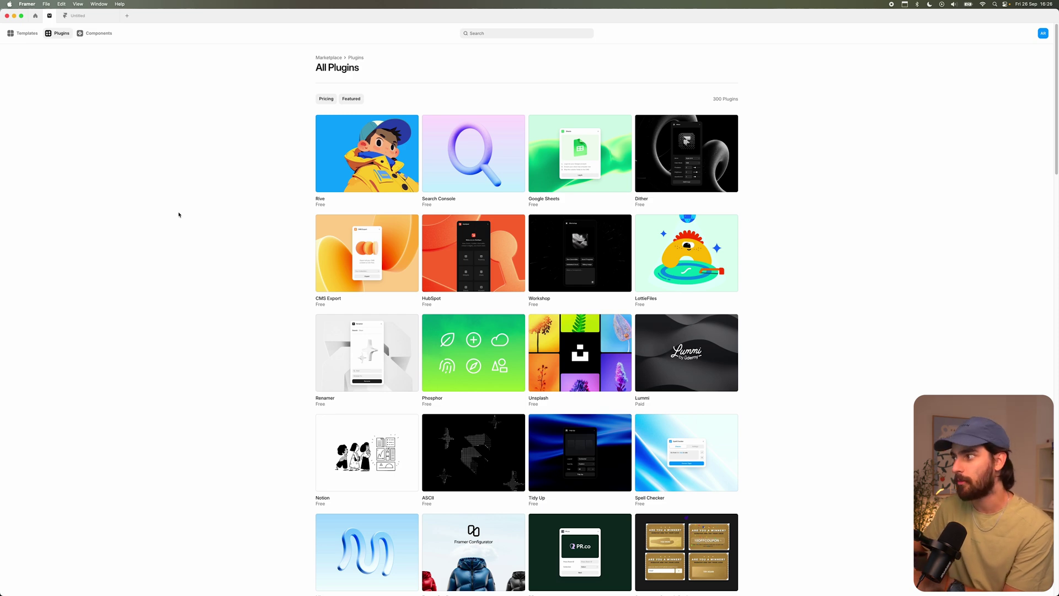
scroll(179, 215, down, 20)
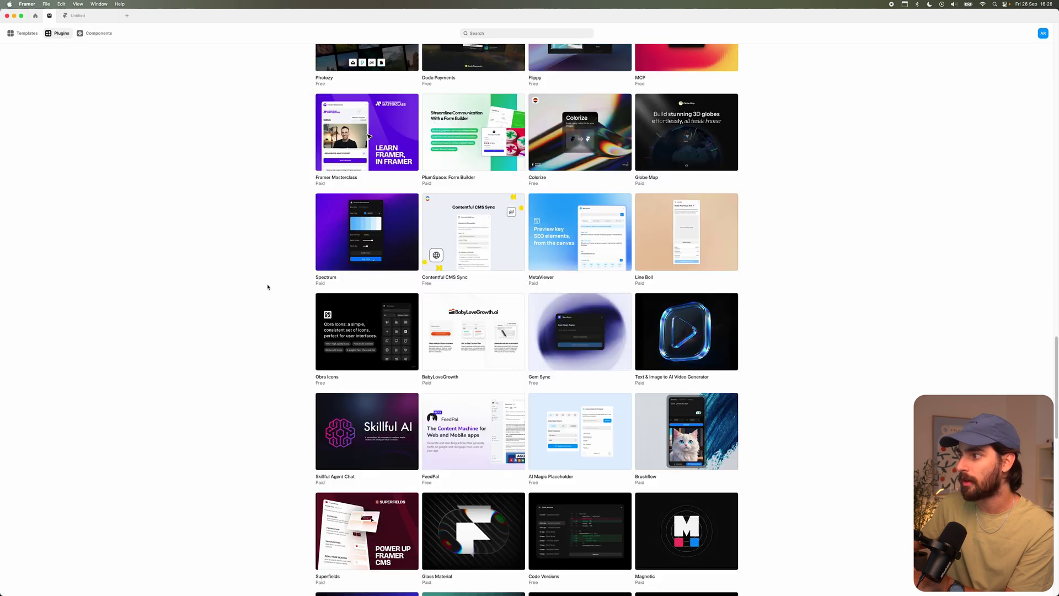
scroll(268, 287, down, 5)
scroll(266, 286, up, 20)
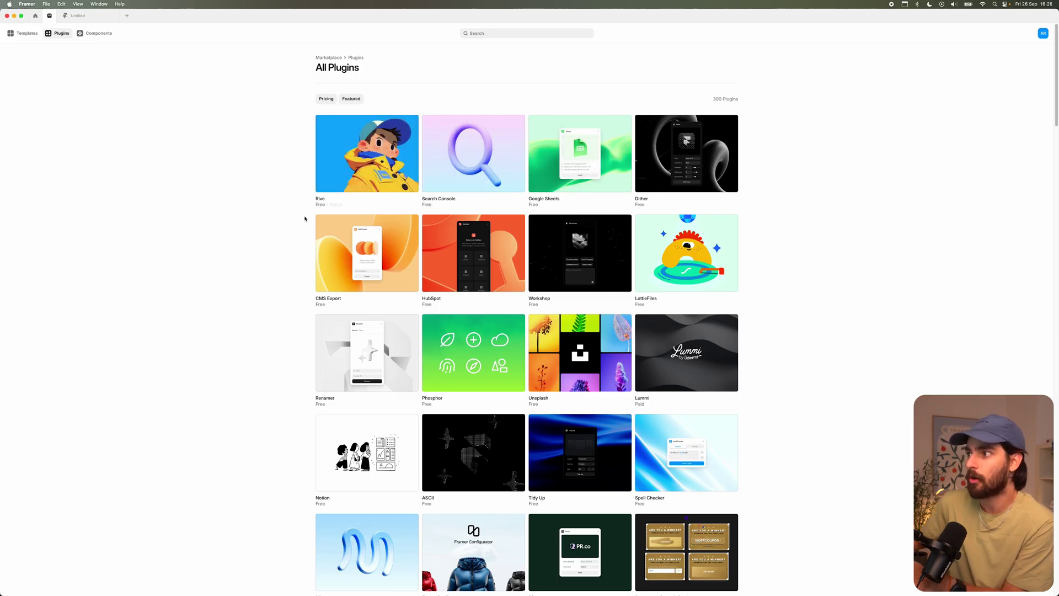
scroll(305, 217, down, 5)
click(97, 18)
scroll(390, 273, left, 10)
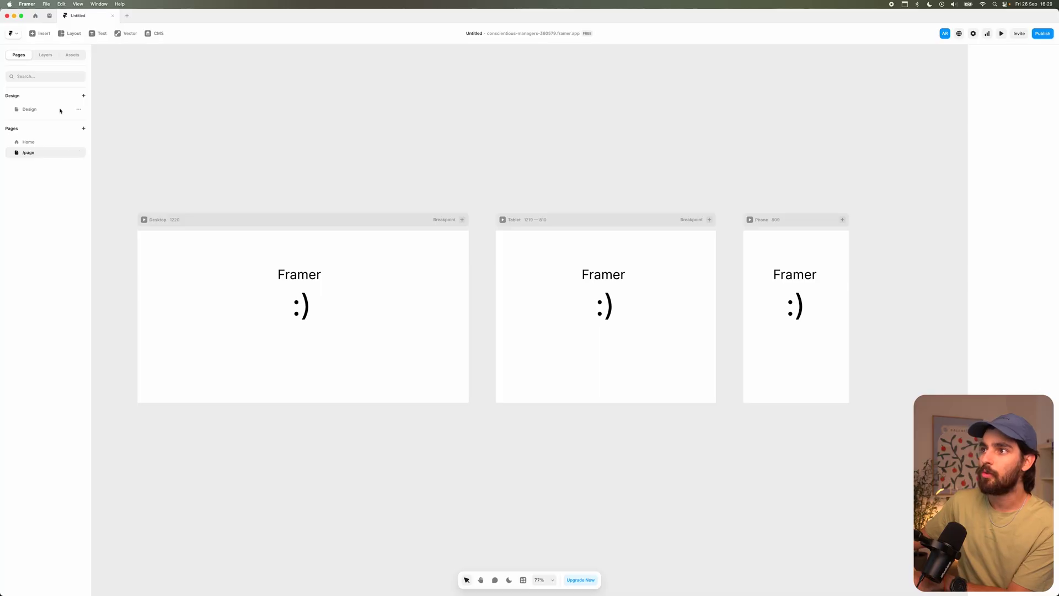
- Visit the /page, Design and Home pages, open a new editor tab, and return to Untitled
click(226, 219)
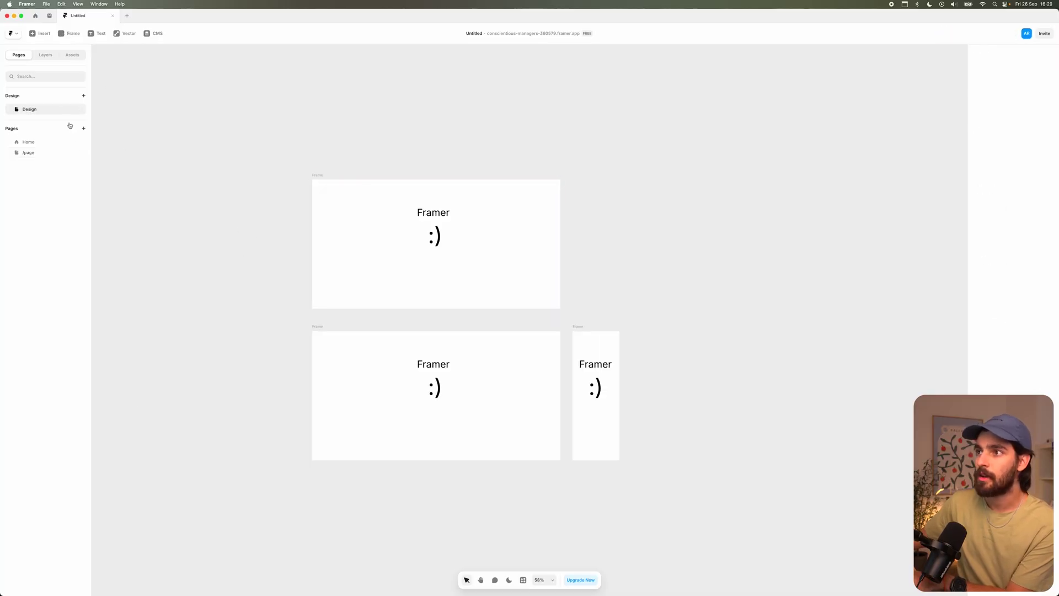
click(68, 154)
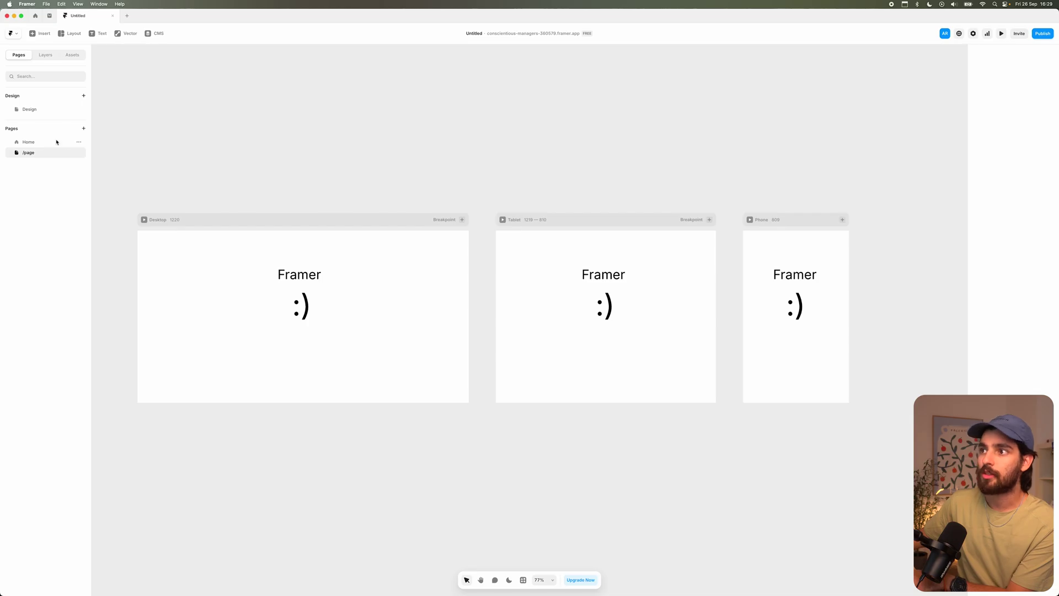
click(30, 109)
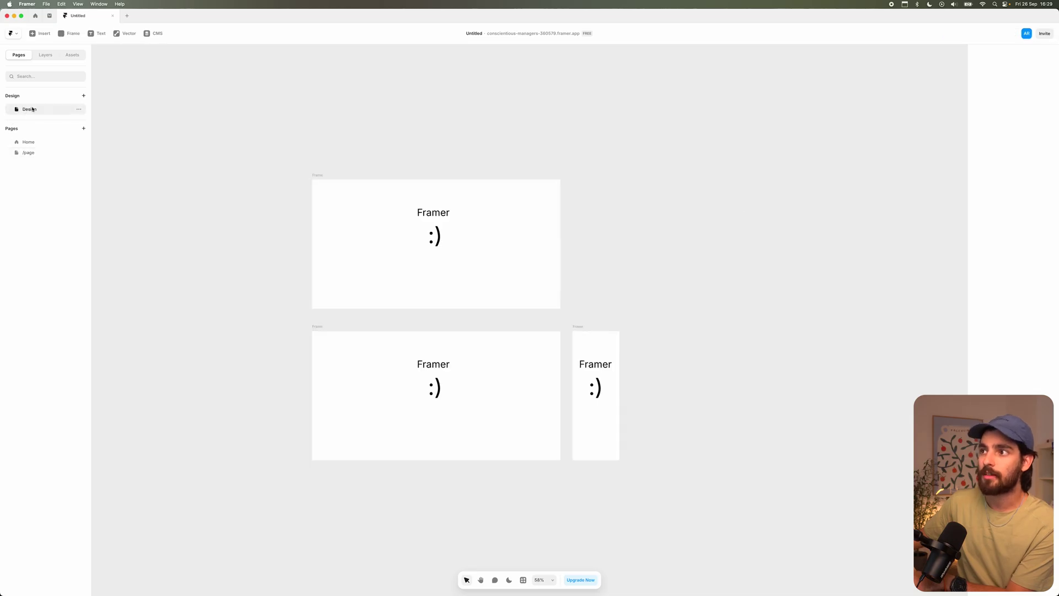
click(54, 142)
click(127, 16)
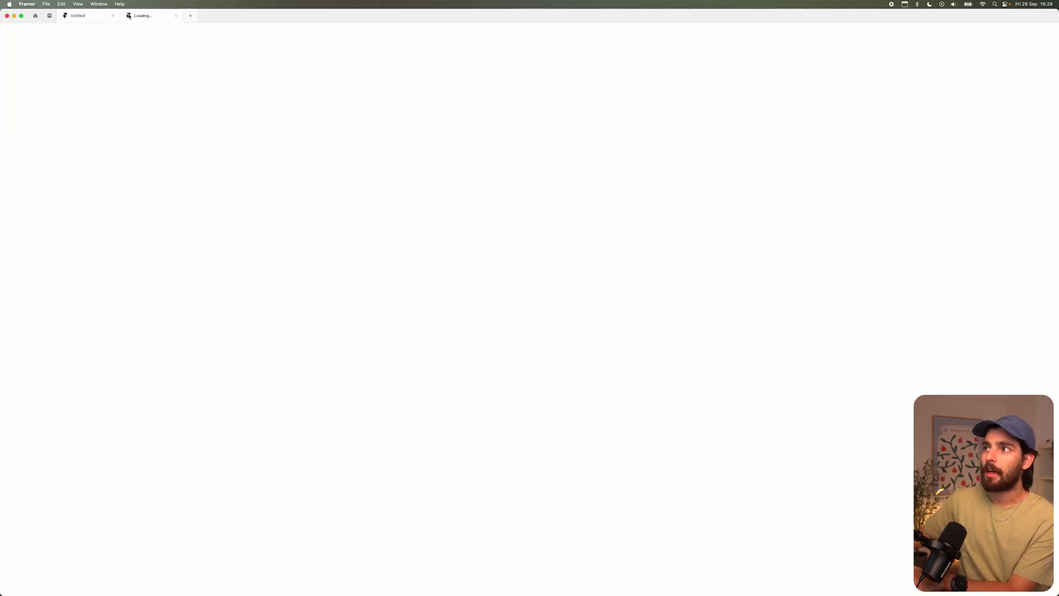
click(96, 16)
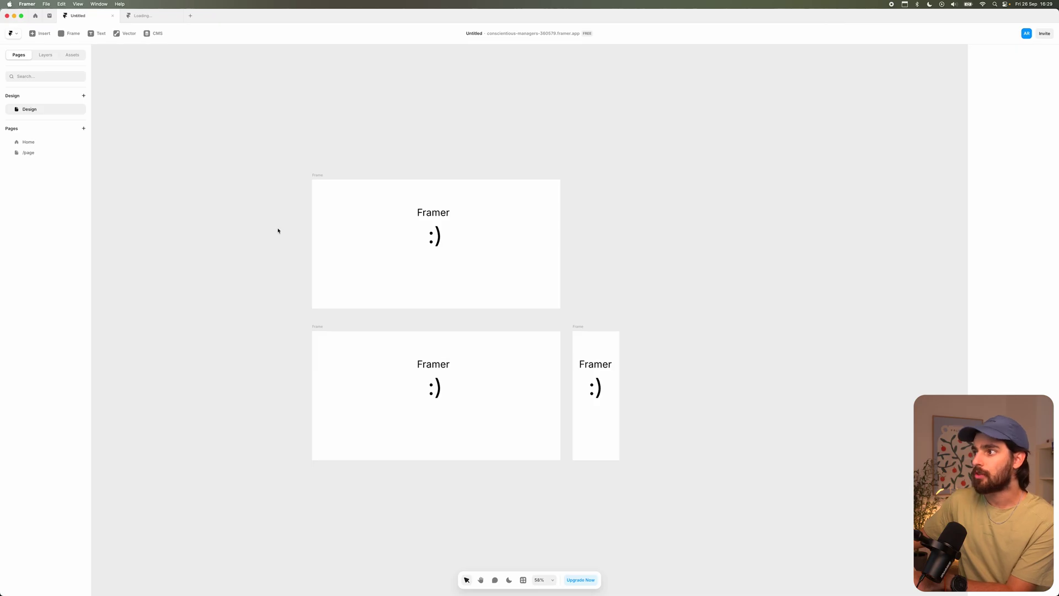
- Switch to Arc and start Lighthouse page-load audits on the framer.app and figma.site pages
key(super+Tab)
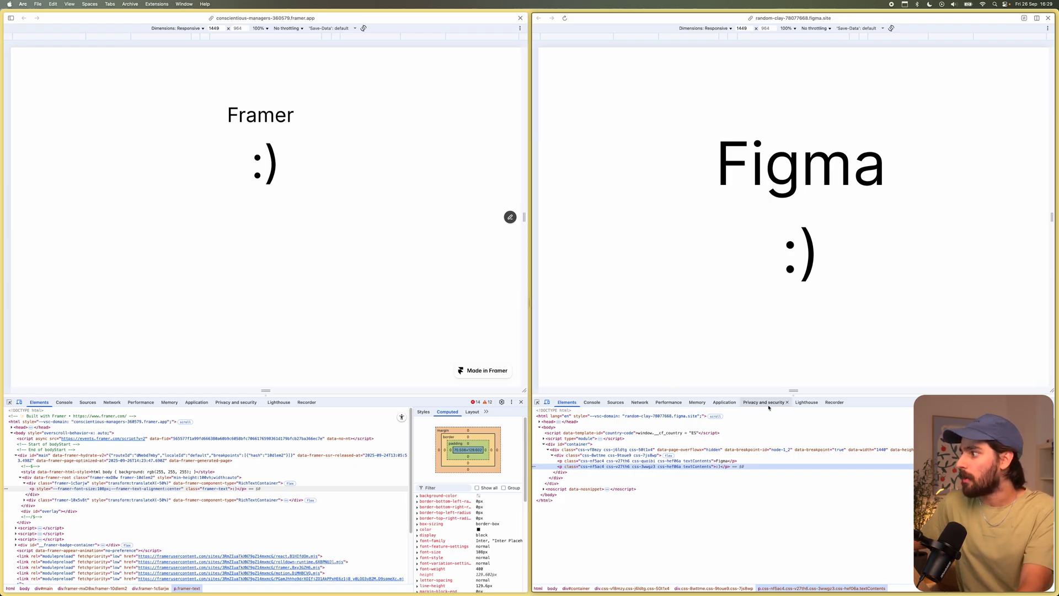
click(806, 402)
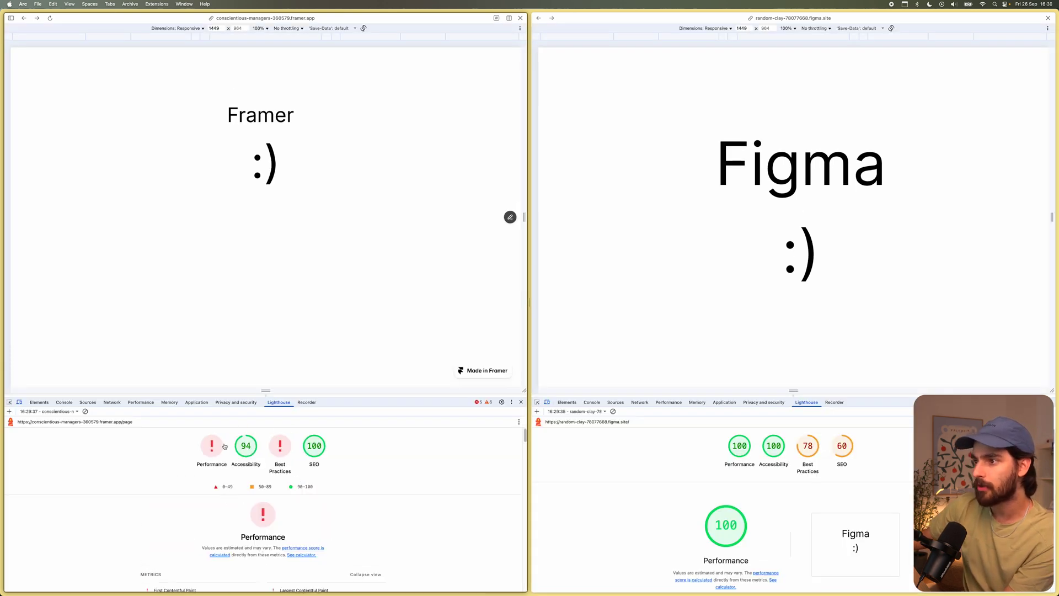
- Scroll the Framer page's Lighthouse report, toggling the 3rd parties insight and reloading the page
scroll(225, 446, down, 10)
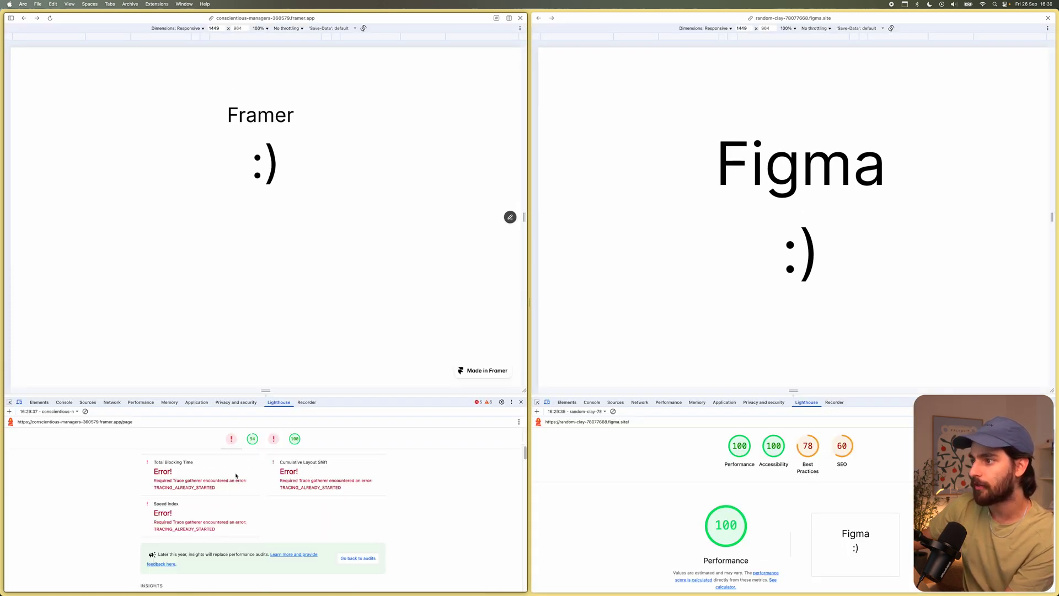
click(225, 470)
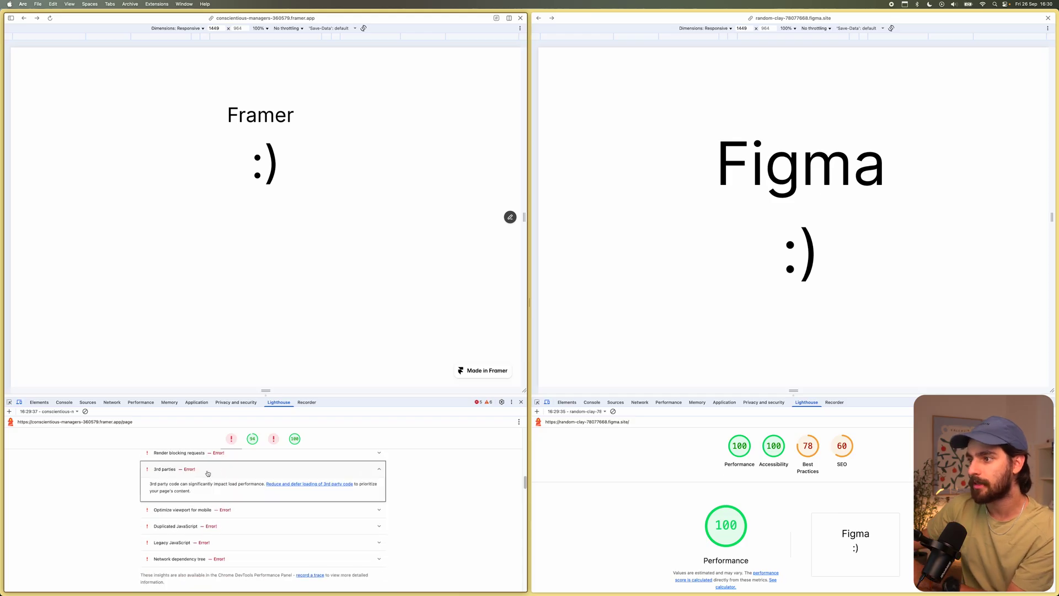
click(208, 473)
key(super+r)
scroll(206, 475, down, 5)
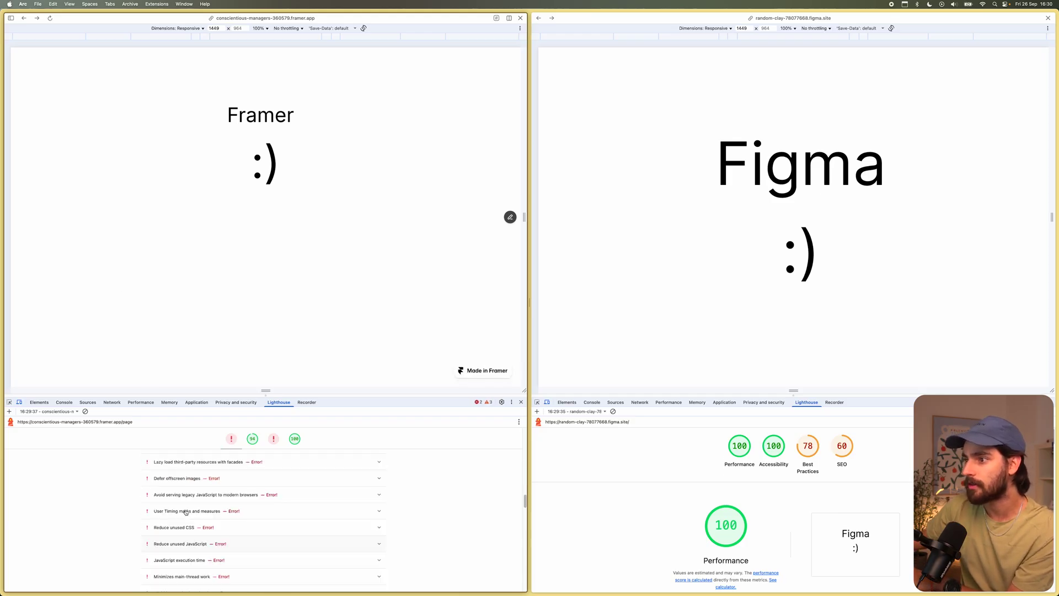
scroll(186, 512, down, 15)
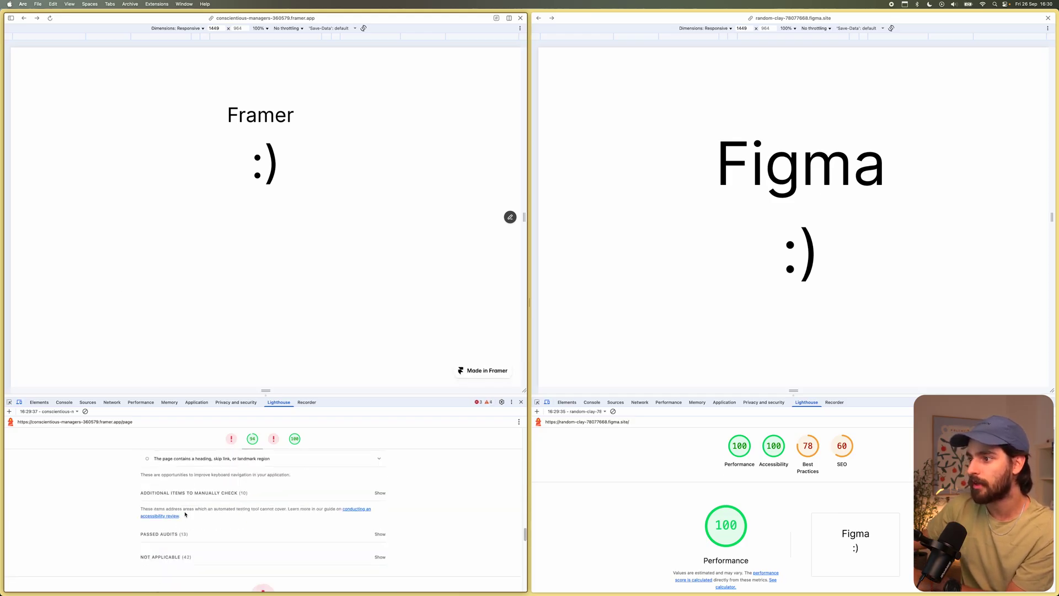
scroll(216, 507, down, 2)
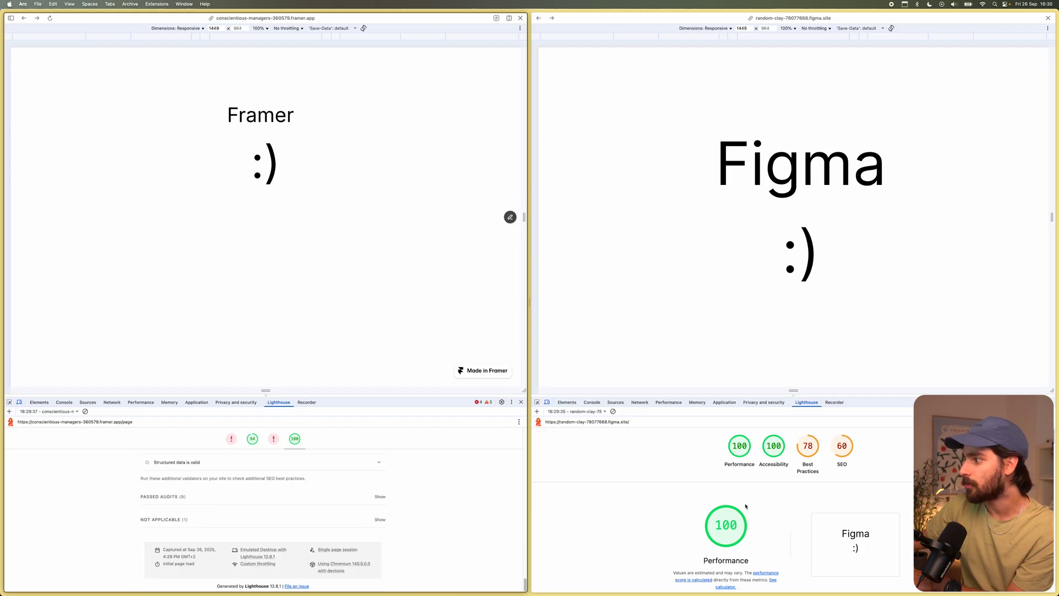
scroll(737, 513, down, 5)
scroll(755, 474, up, 5)
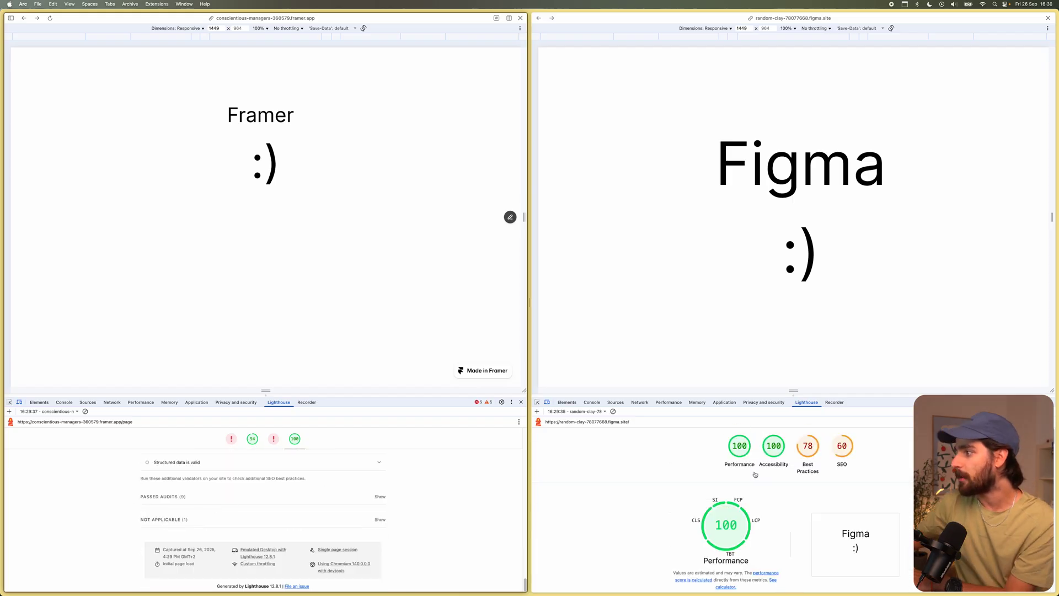
scroll(212, 486, up, 15)
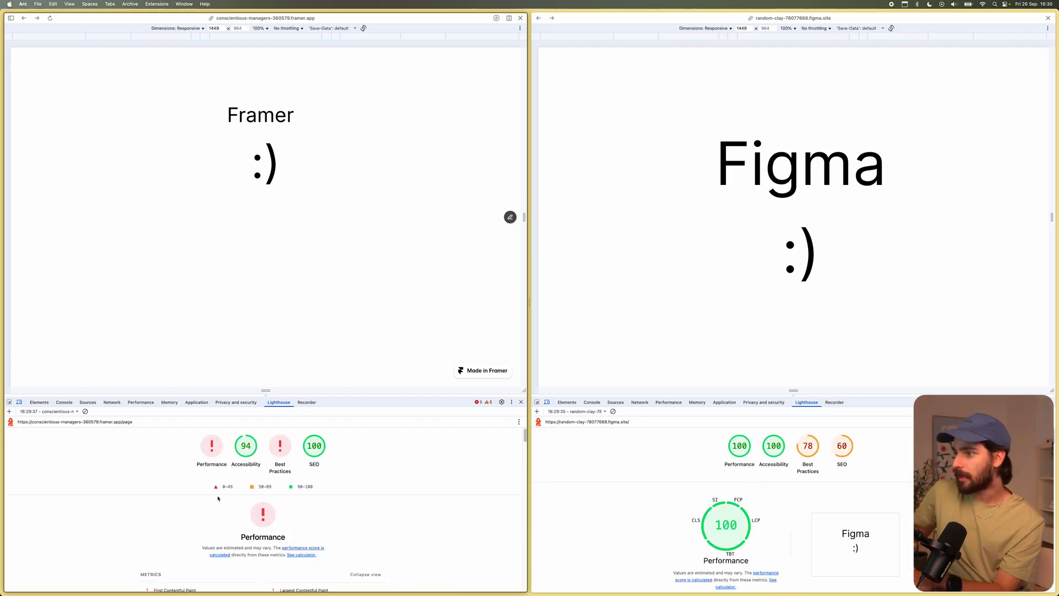
- Review Framer's Accessibility, SEO and Best Practices results, then the Figma site's Best Practices and SEO
click(240, 456)
click(294, 440)
click(269, 439)
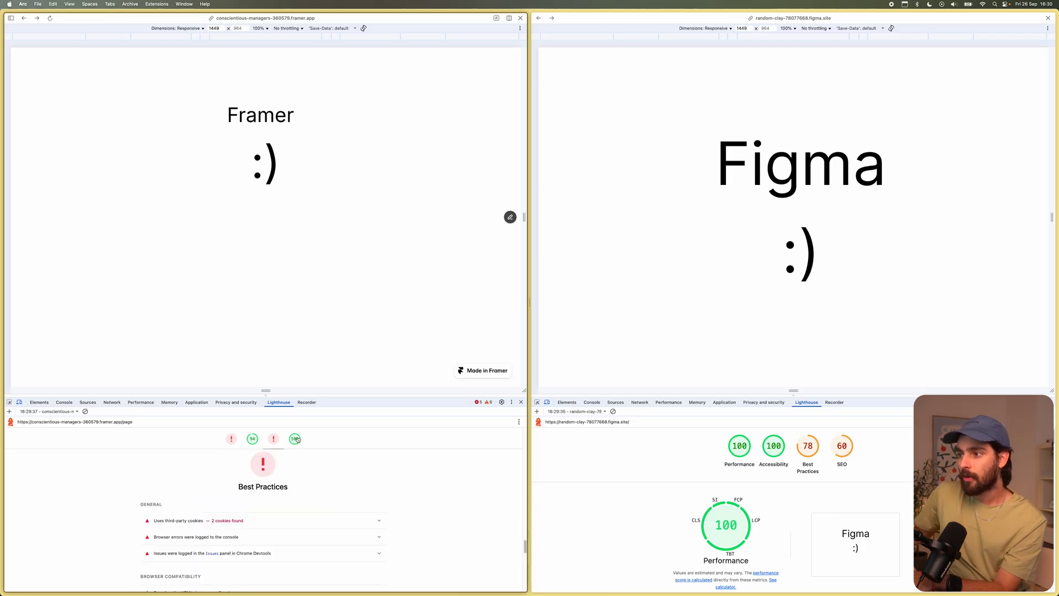
click(821, 458)
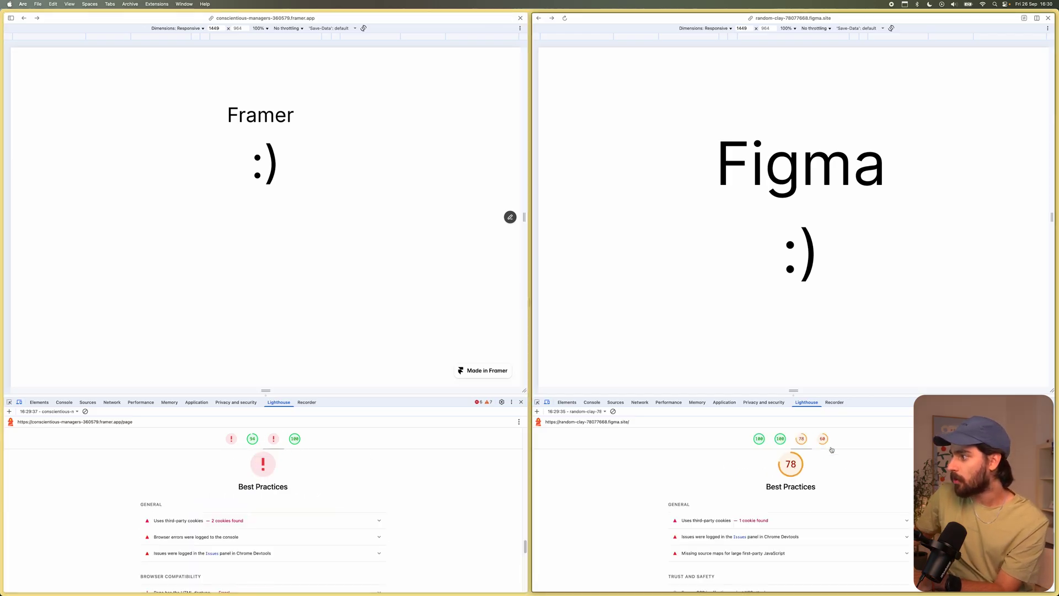
click(831, 448)
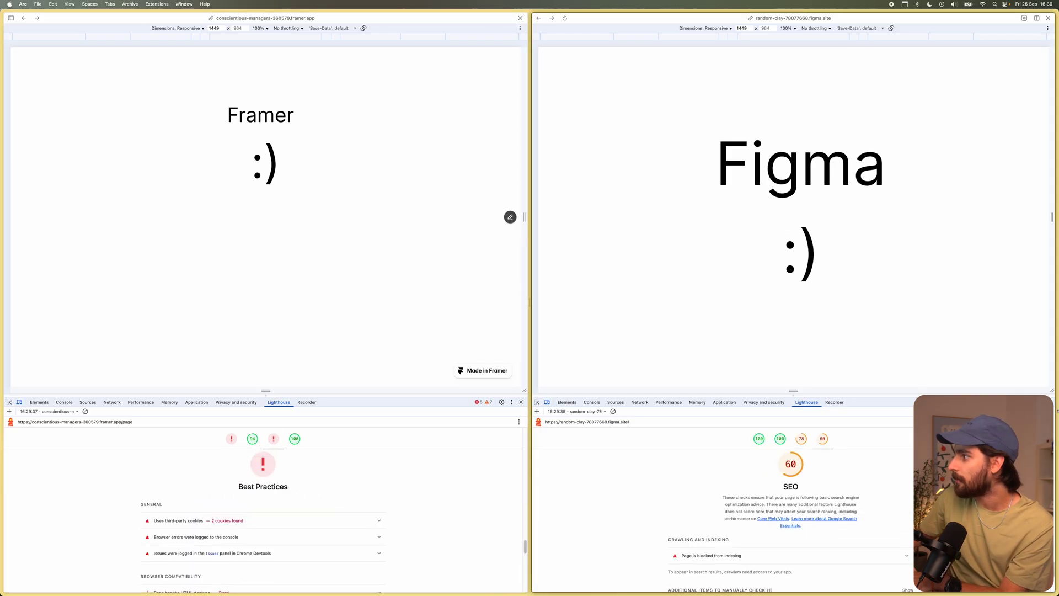